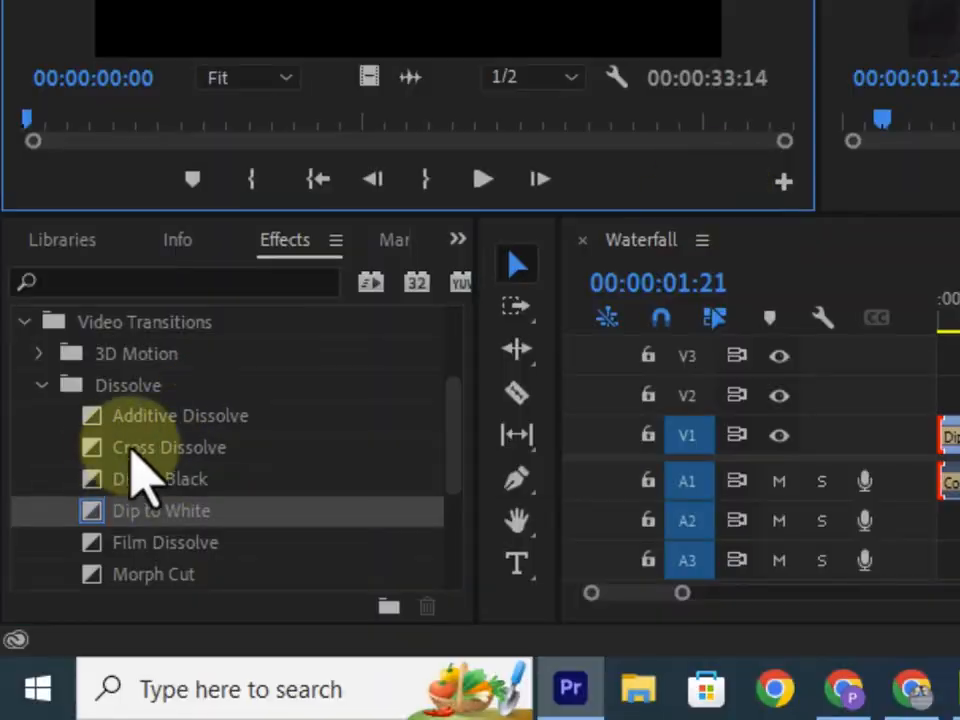
pyautogui.moveTo(5, 629); pyautogui.dragTo(508, 635)
pyautogui.click(689, 451)
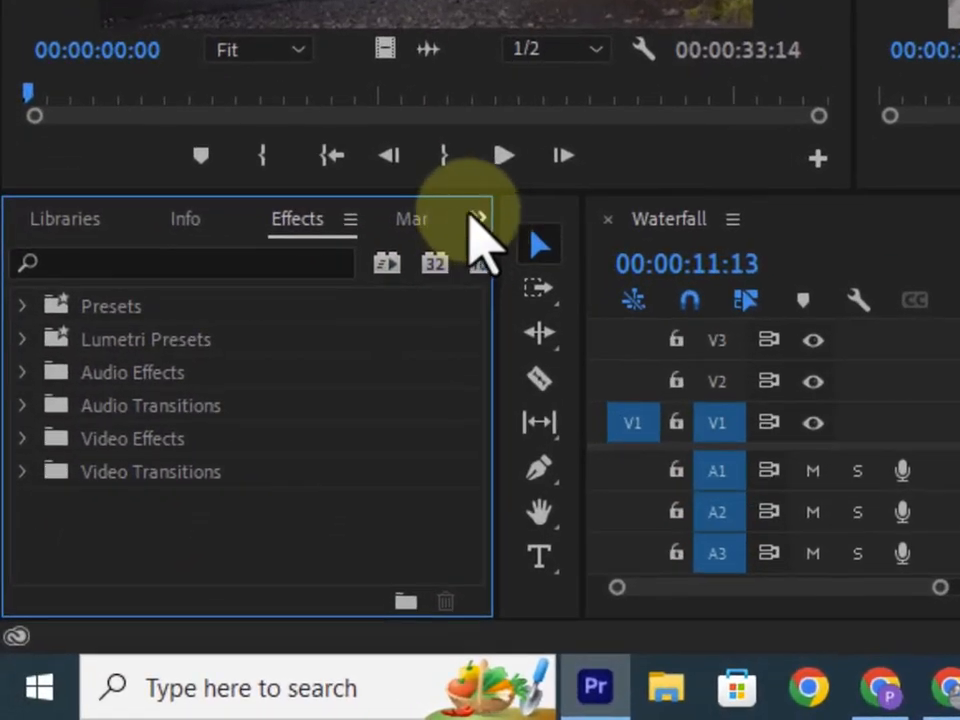
# Step: Show the available effects and expand Video Transitions down to the Dissolve group
pyautogui.click(476, 218)
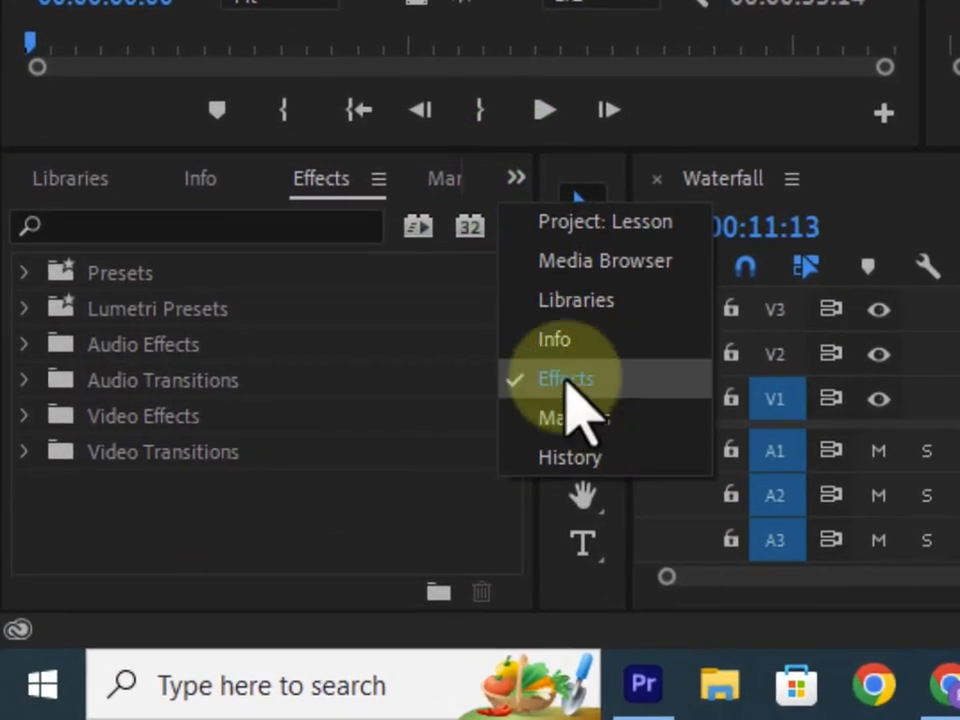
pyautogui.click(567, 380)
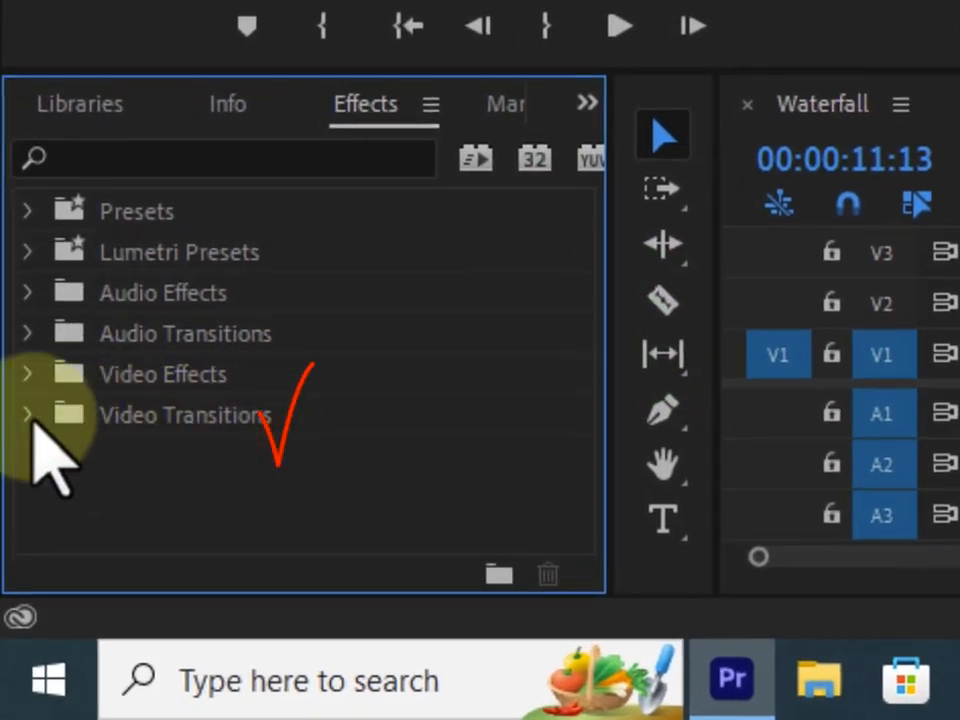
pyautogui.click(30, 416)
pyautogui.scroll(-2, 240, 396)
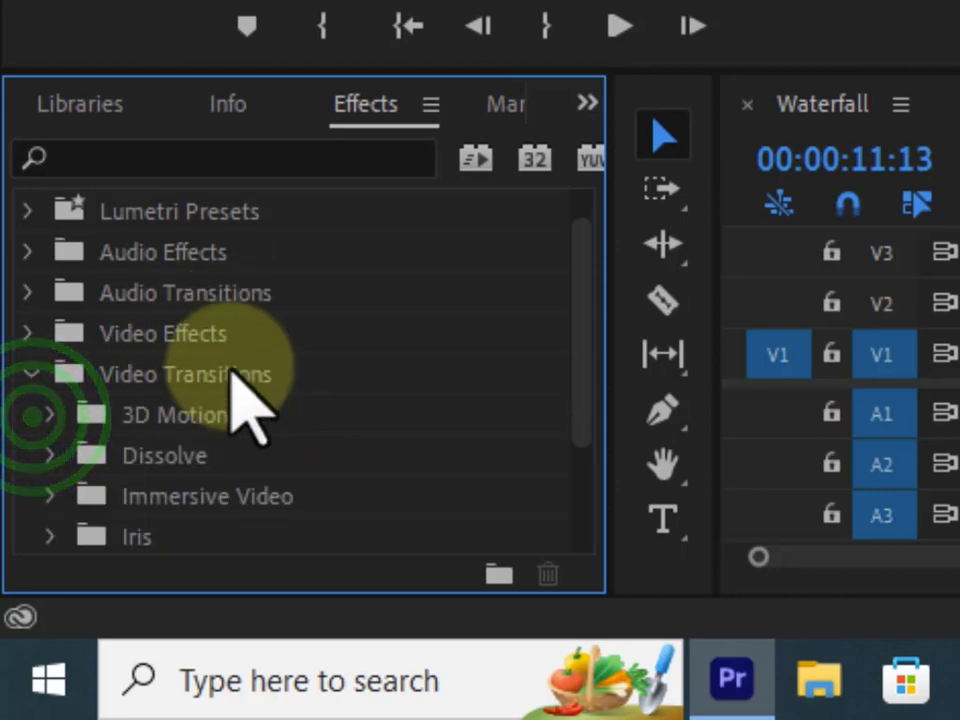
pyautogui.scroll(-2, 240, 396)
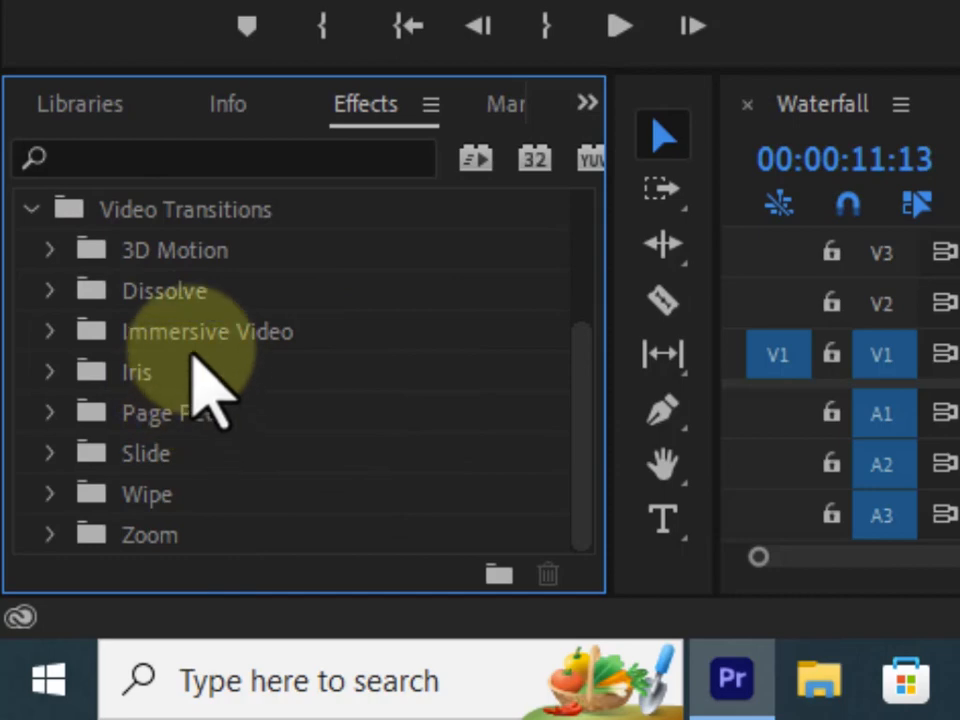
pyautogui.click(50, 290)
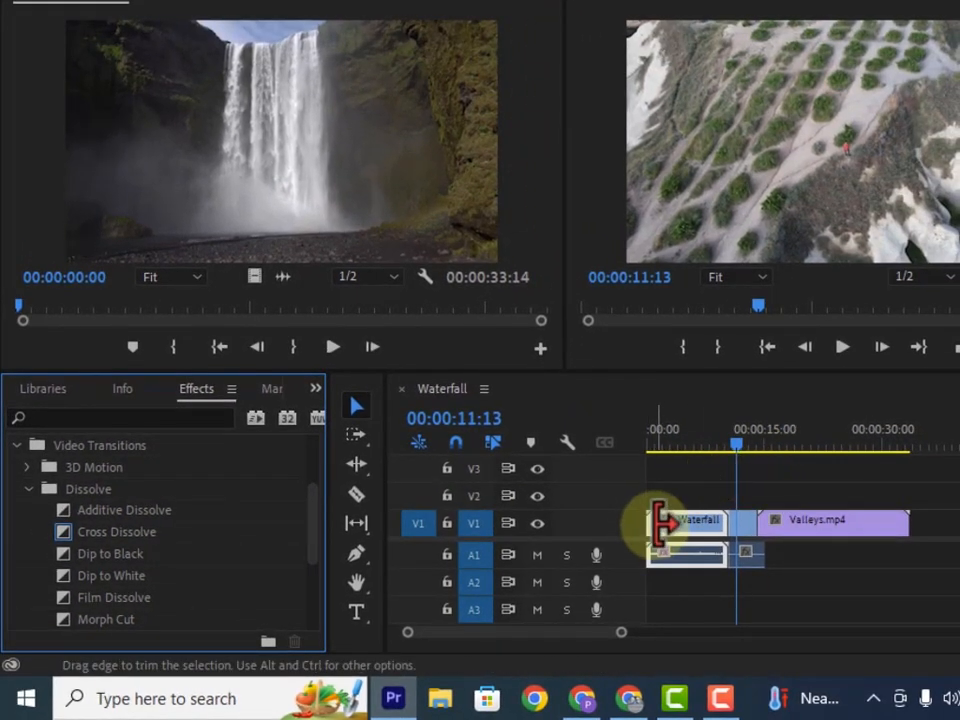
# Step: Select the opening edit point of the Waterfall clip and play the sequence from the start without any transition
pyautogui.click(655, 522)
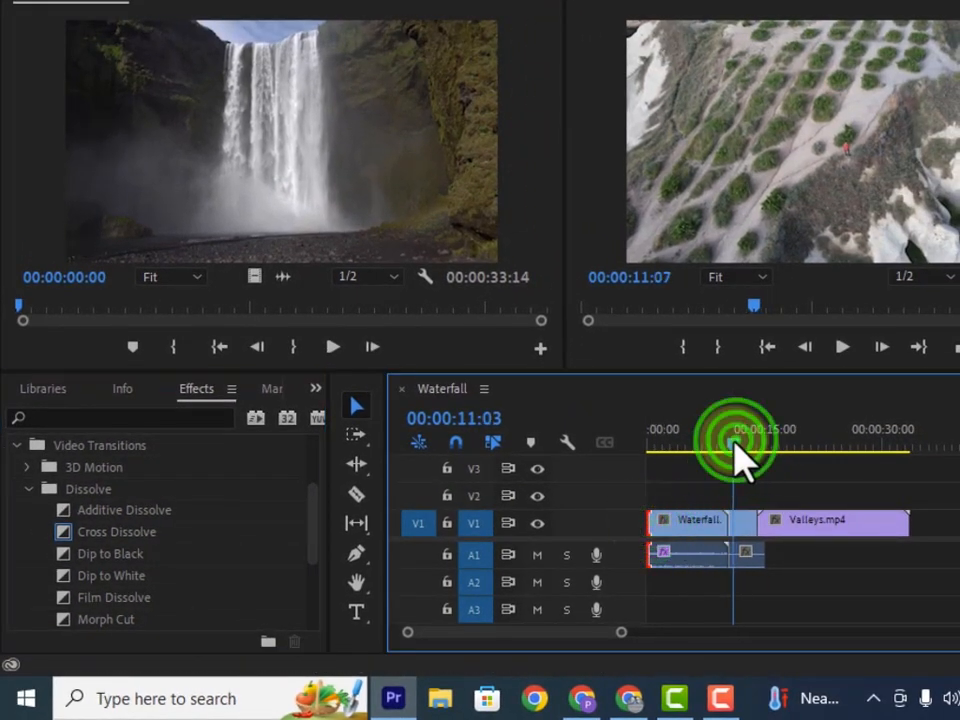
pyautogui.moveTo(735, 455); pyautogui.dragTo(672, 480)
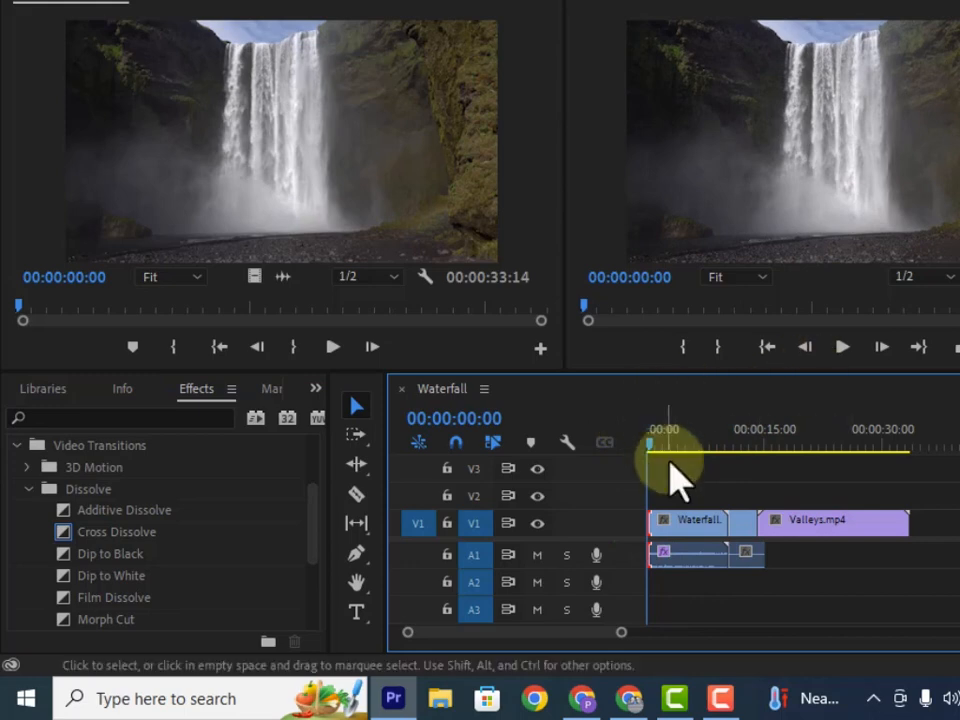
pyautogui.click(842, 347)
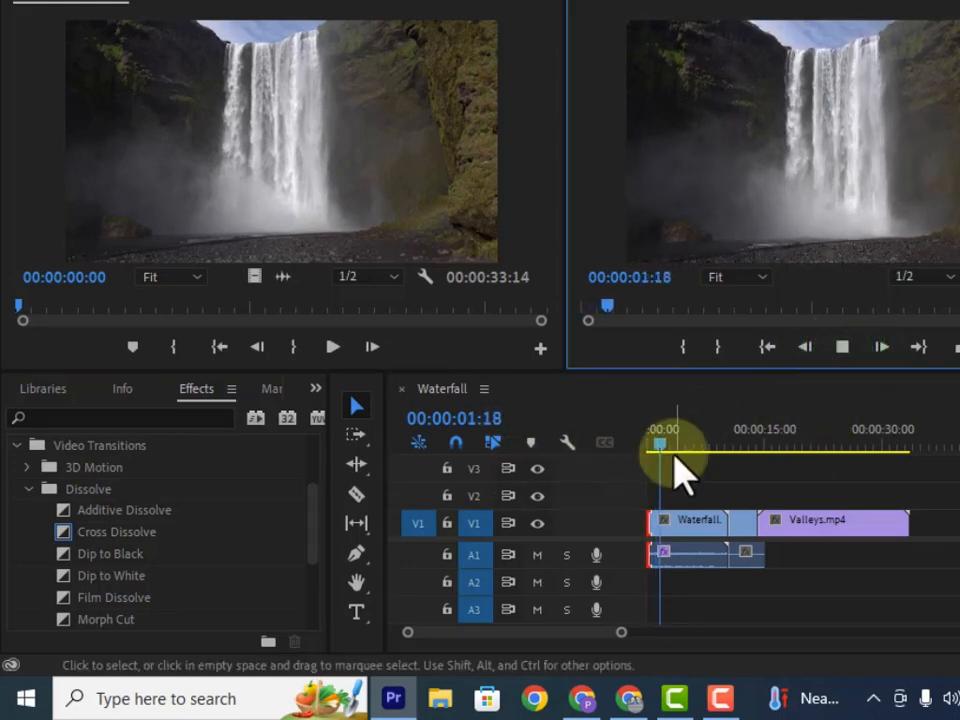
# Step: Return the playhead to 00:00:00:00 and apply the default transitions to the start of the Waterfall clip
pyautogui.moveTo(664, 446); pyautogui.dragTo(655, 446)
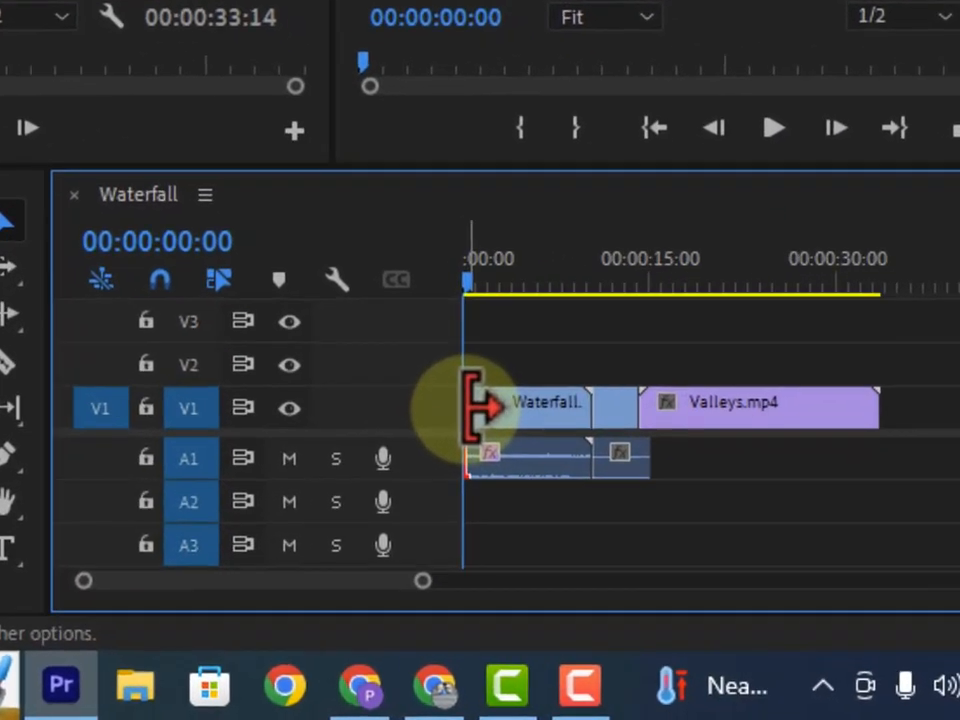
pyautogui.rightClick(658, 522)
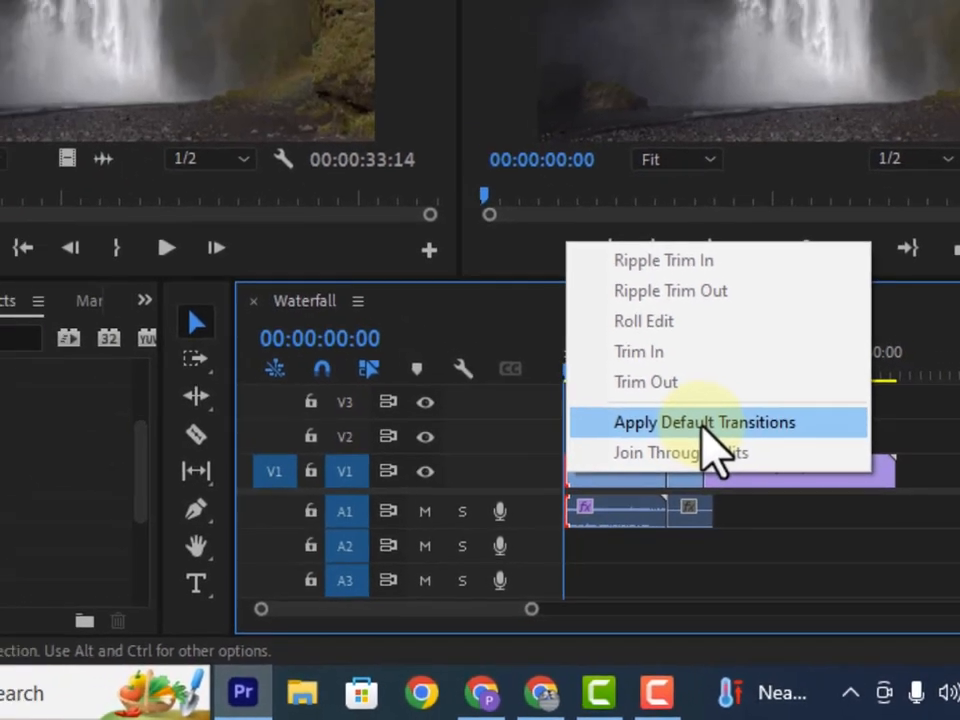
pyautogui.click(625, 350)
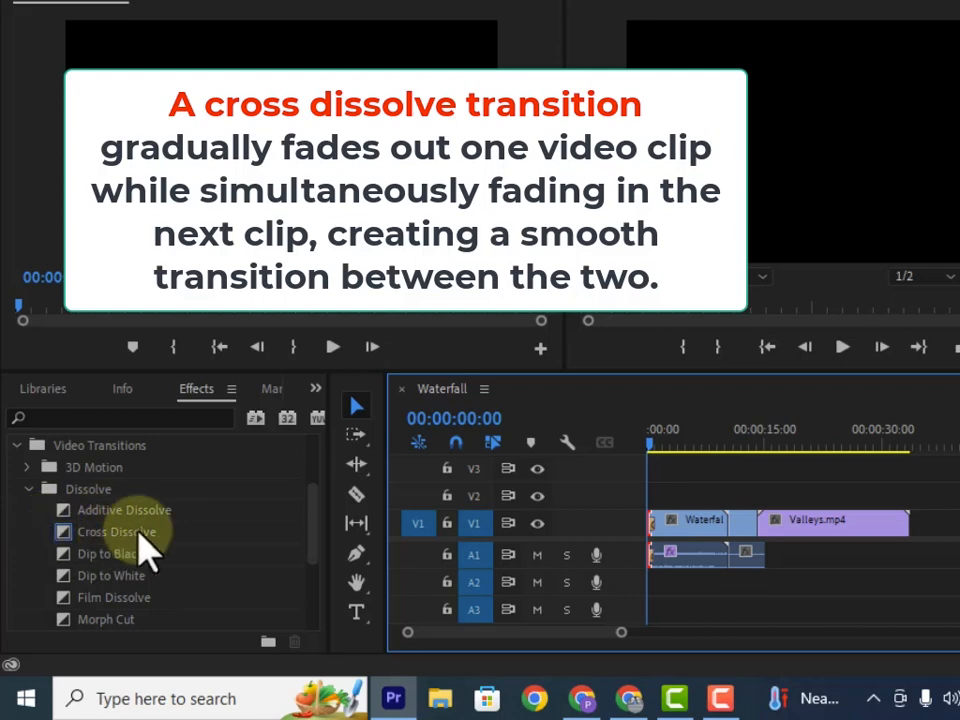
# Step: Play the opening of the sequence twice from the start to preview the Cross Dissolve on the Waterfall clip
pyautogui.click(842, 347)
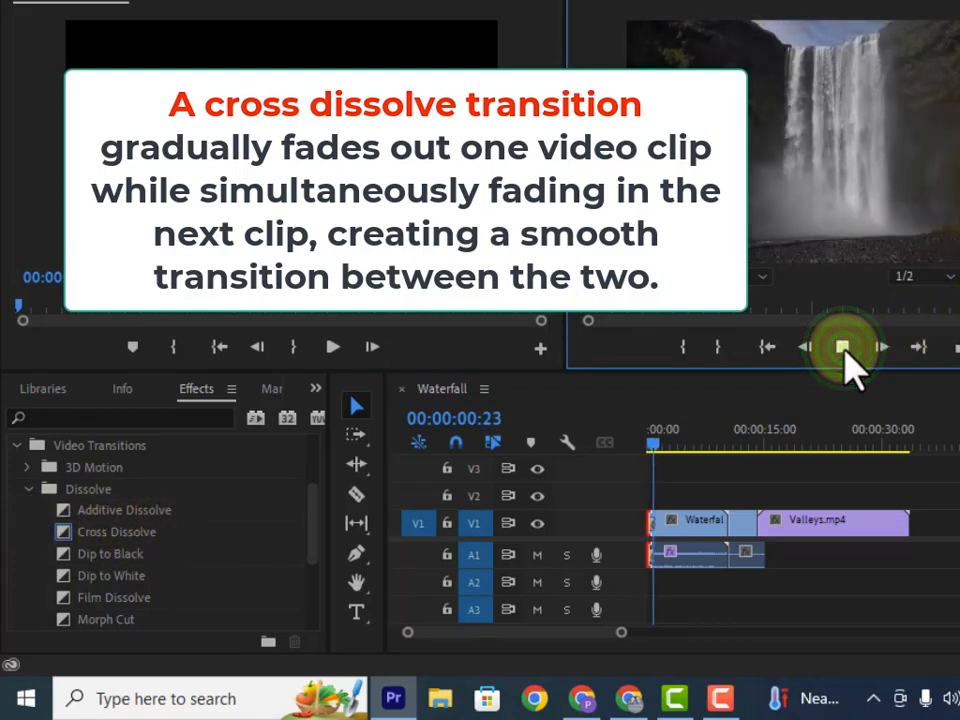
pyautogui.click(842, 347)
pyautogui.click(645, 442)
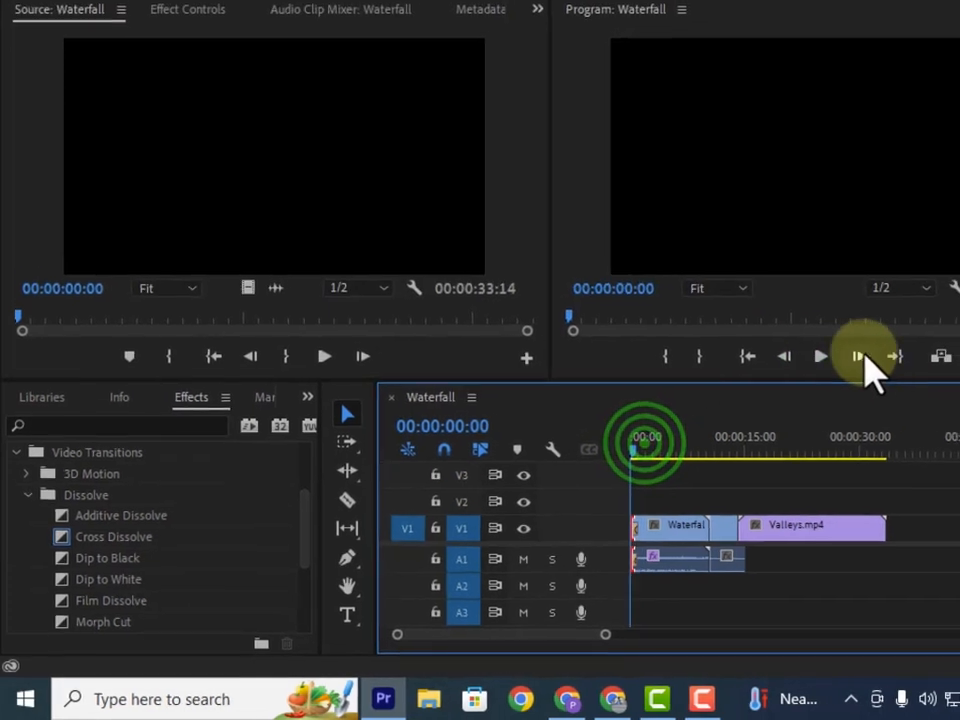
pyautogui.click(820, 356)
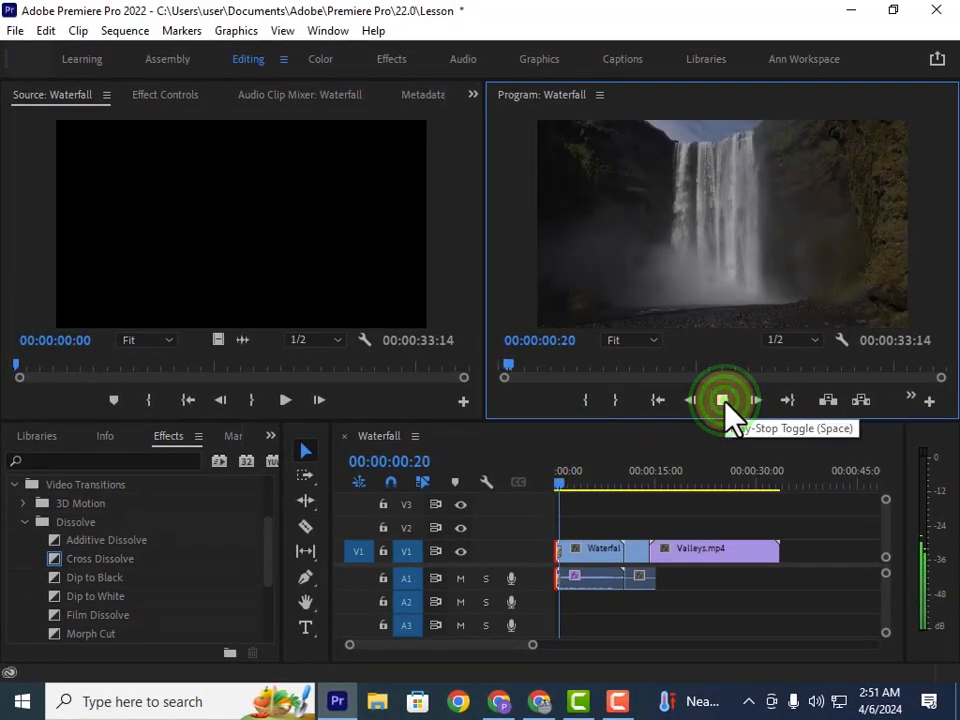
pyautogui.click(820, 356)
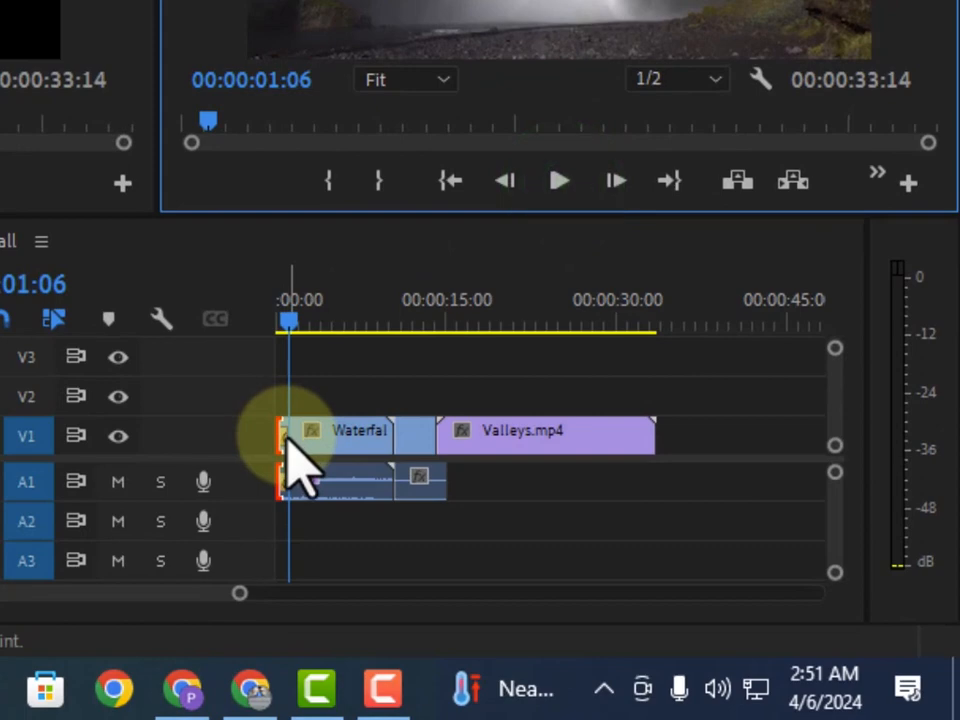
# Step: Lengthen the Cross Dissolve at the start of the Waterfall clip to about 3 seconds
pyautogui.click(287, 448)
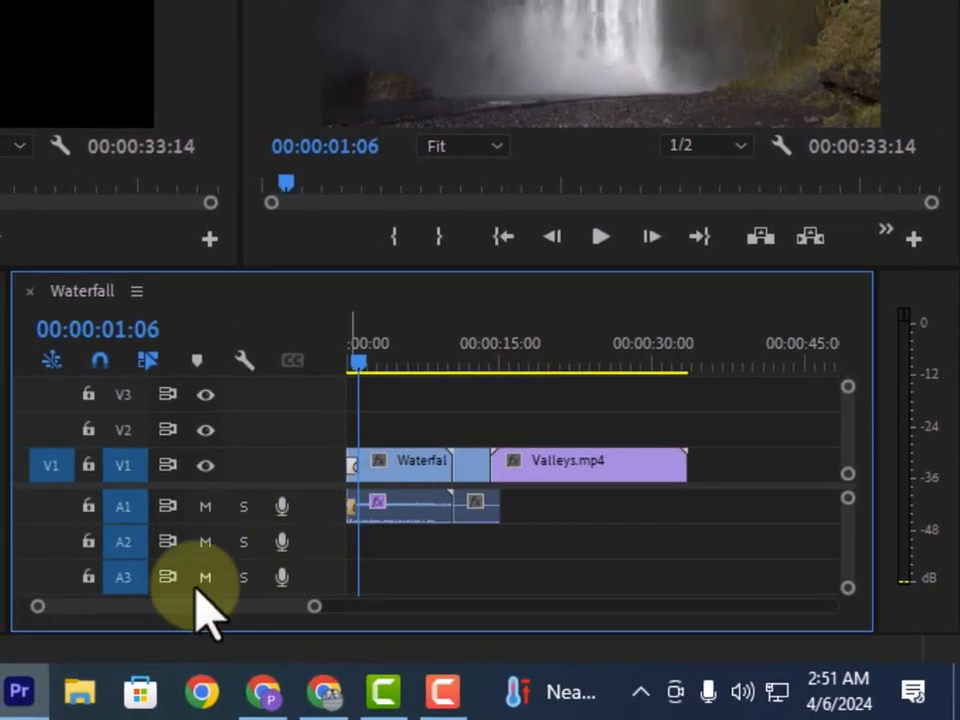
pyautogui.moveTo(316, 606); pyautogui.dragTo(160, 606)
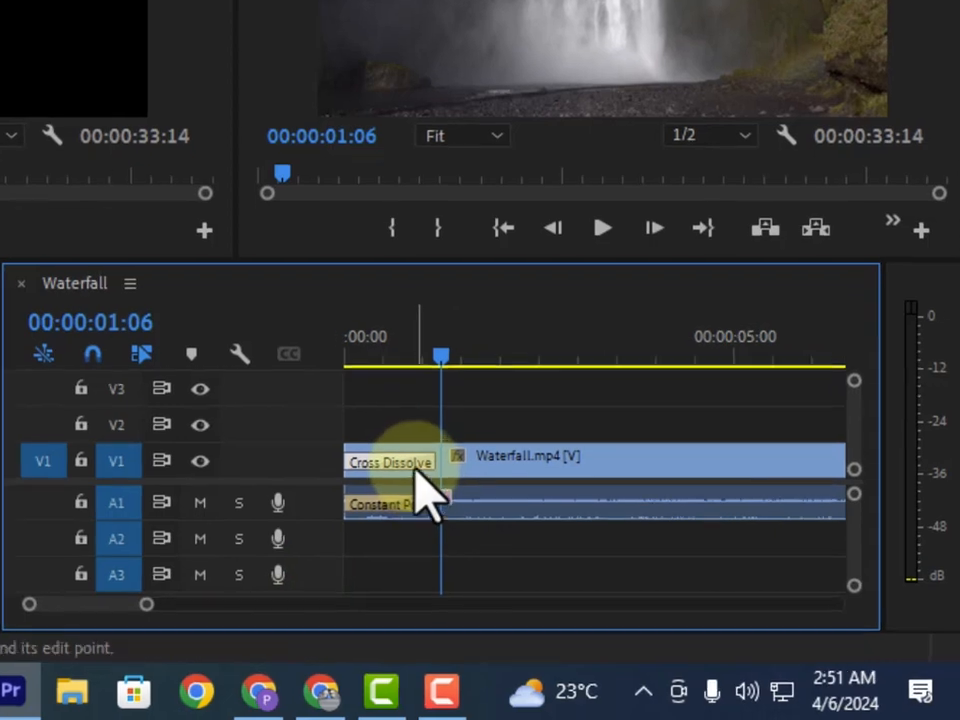
pyautogui.click(415, 470)
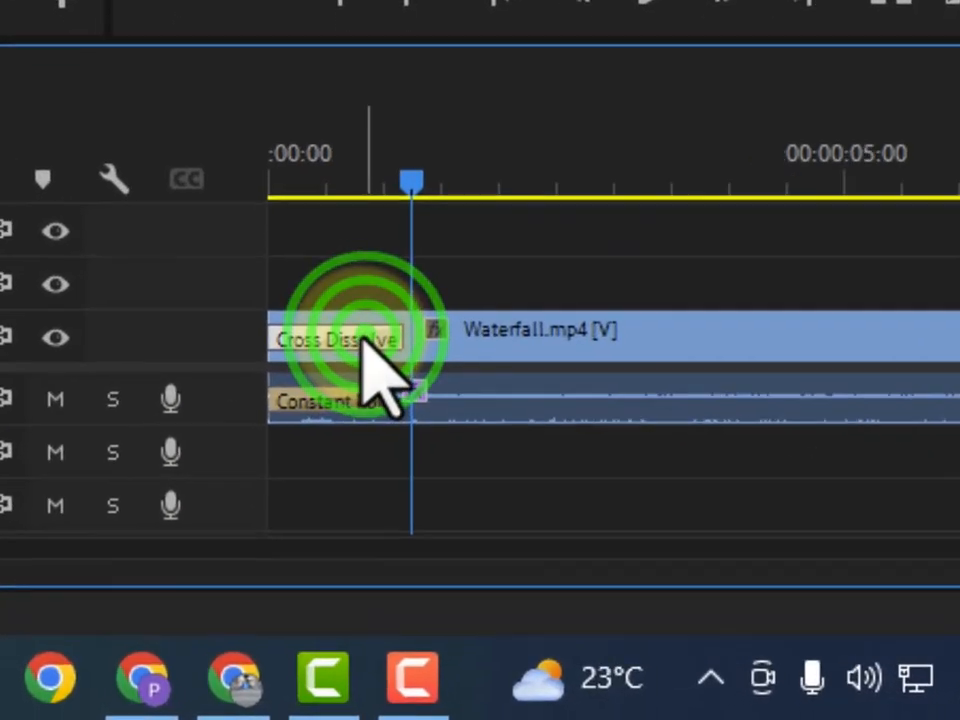
pyautogui.moveTo(390, 336); pyautogui.dragTo(581, 337)
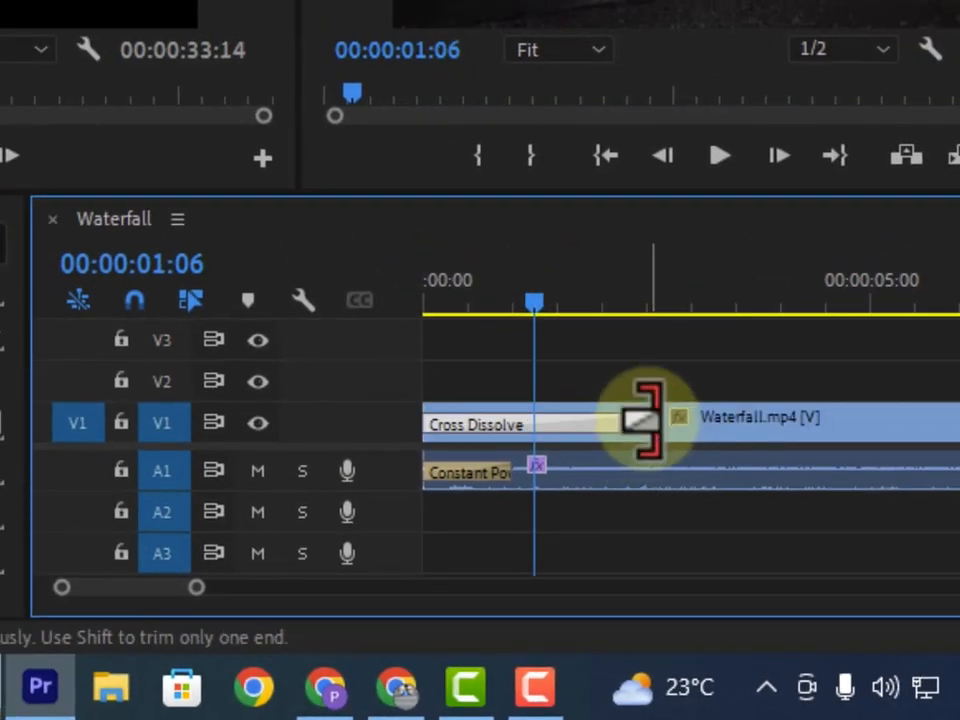
pyautogui.moveTo(665, 423); pyautogui.dragTo(678, 424)
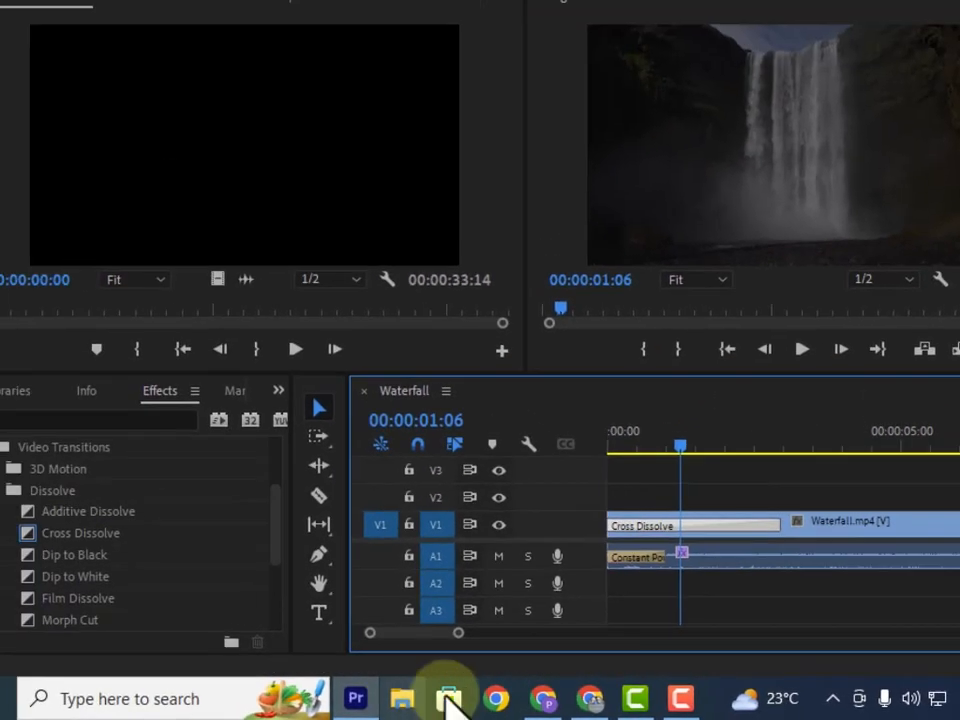
# Step: Play the sequence from the start repeatedly to preview the lengthened Cross Dissolve
pyautogui.moveTo(458, 634); pyautogui.dragTo(519, 636)
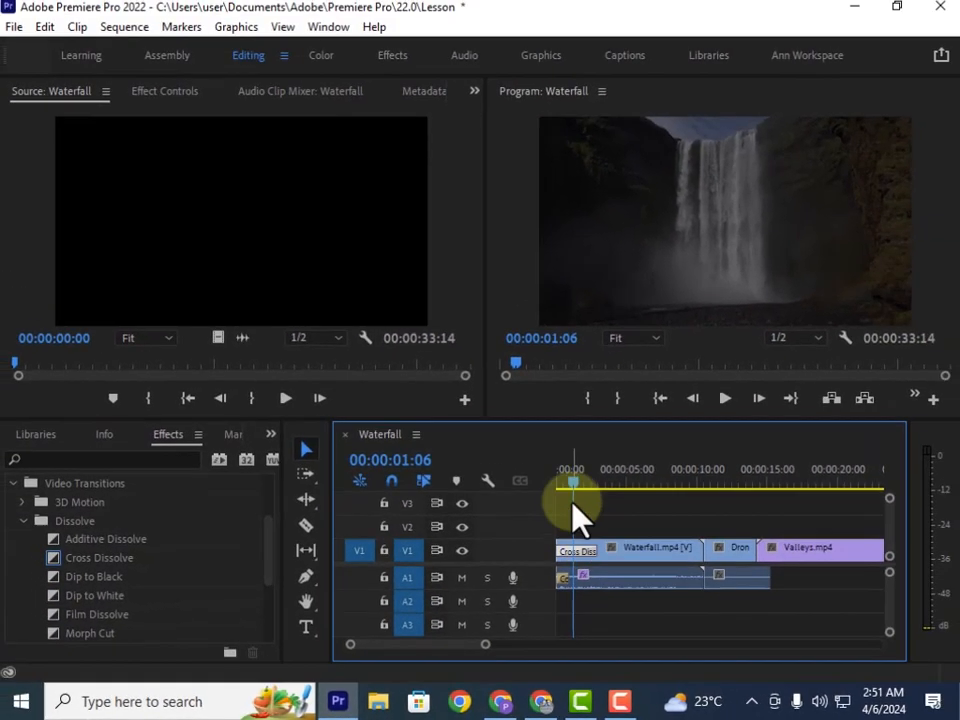
pyautogui.click(567, 483)
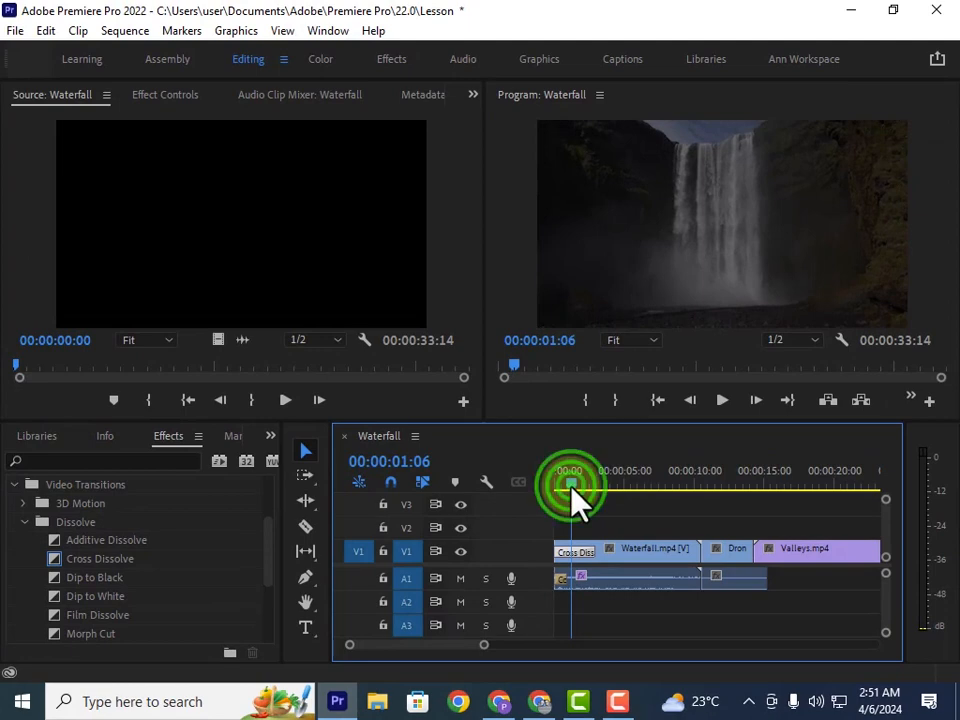
pyautogui.click(722, 400)
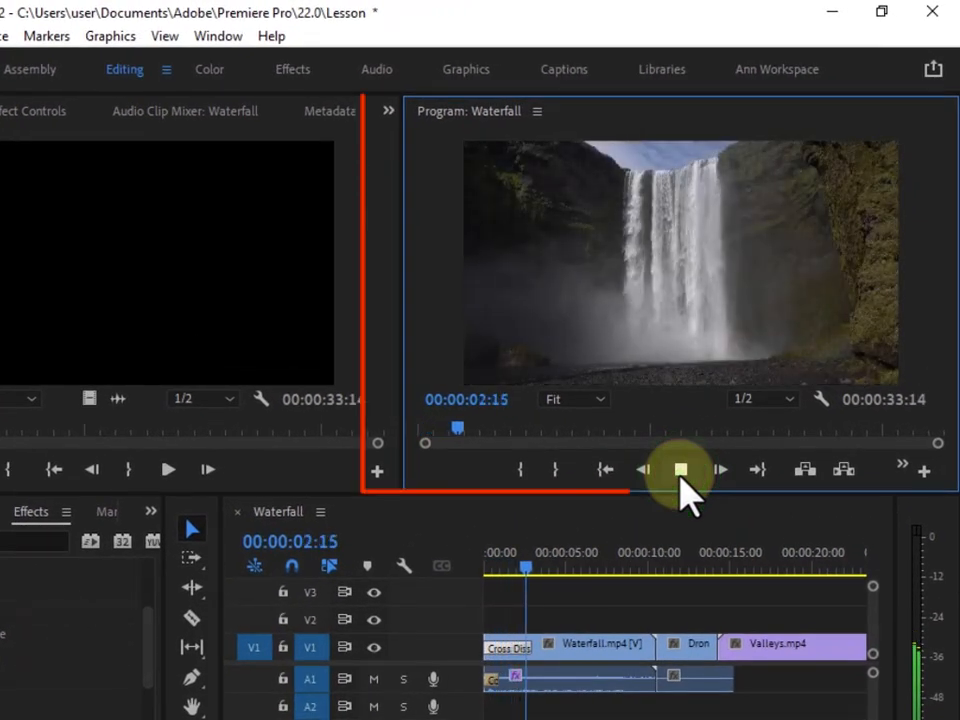
pyautogui.moveTo(551, 570); pyautogui.dragTo(476, 589)
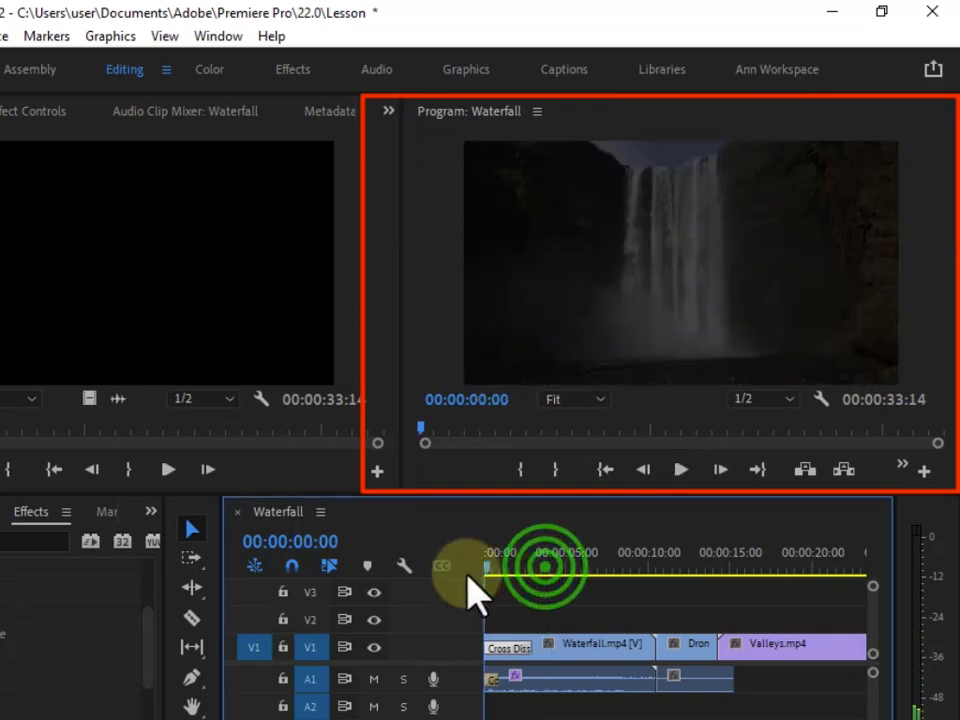
pyautogui.click(681, 469)
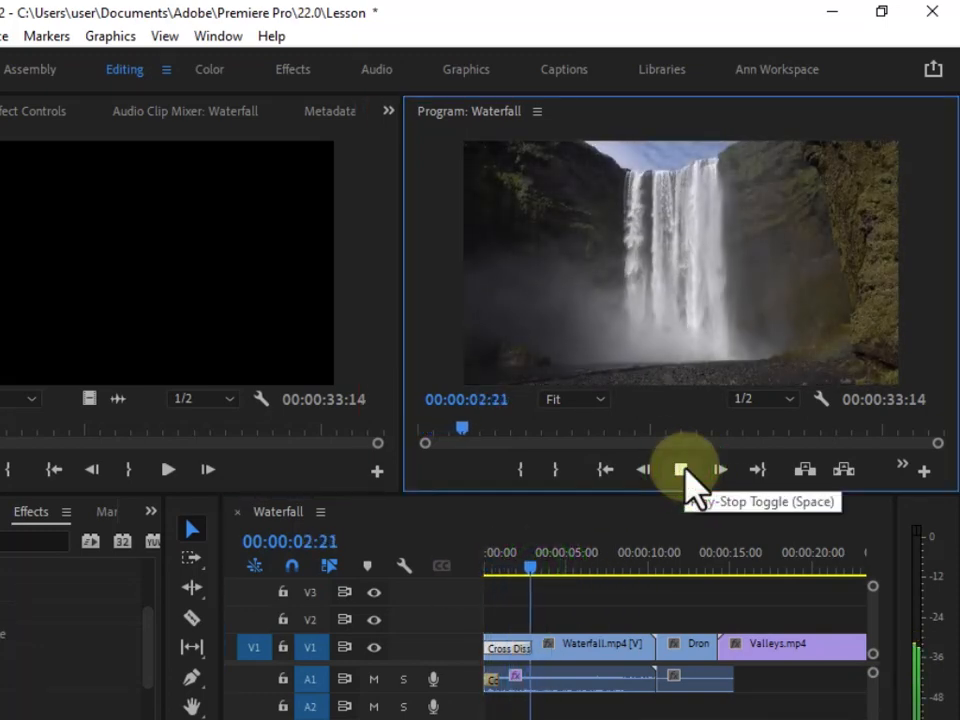
pyautogui.click(684, 471)
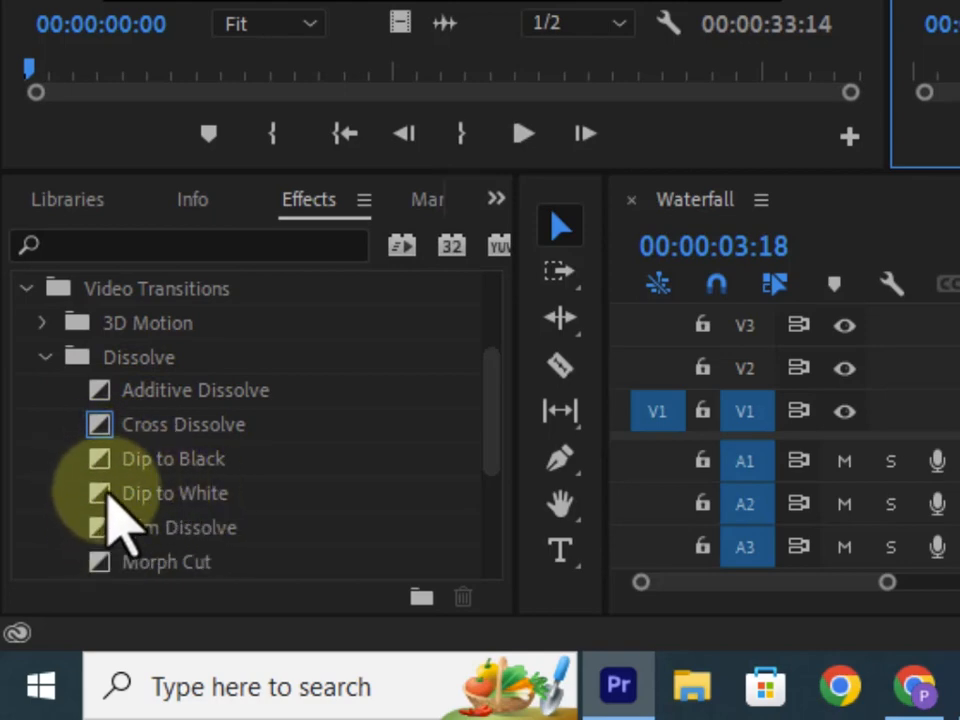
# Step: Set Dip to White as the default video transition
pyautogui.rightClick(96, 491)
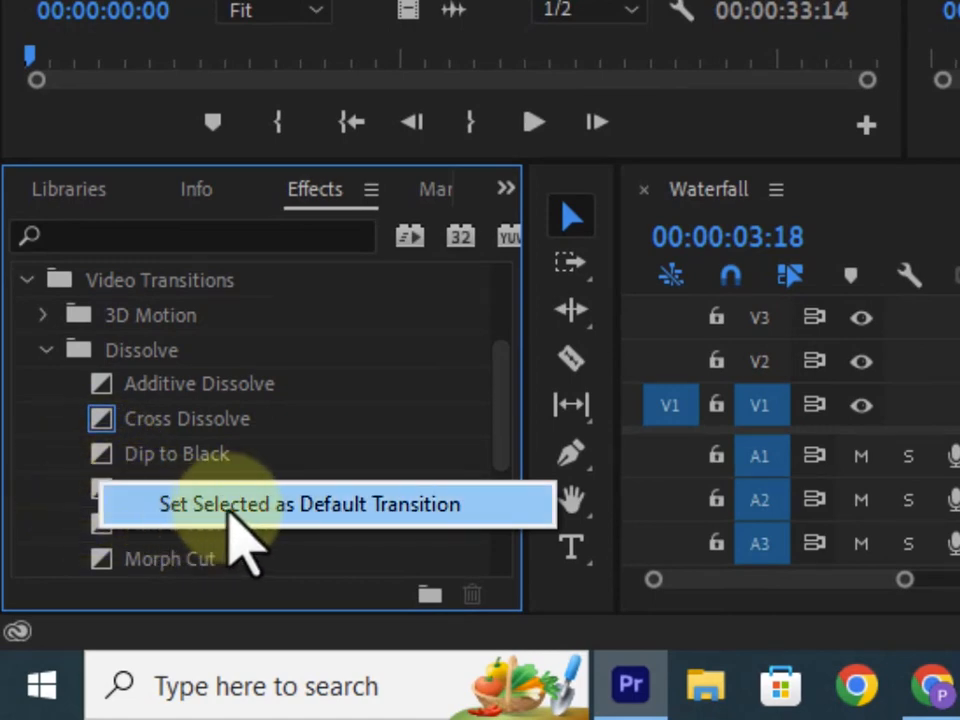
pyautogui.click(386, 507)
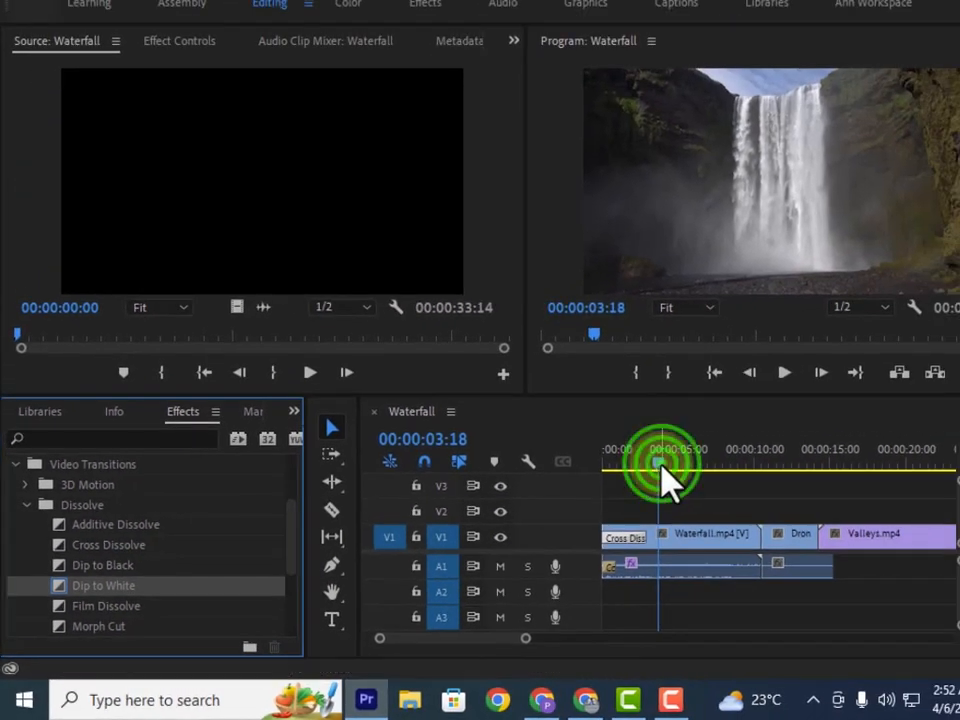
# Step: Move the playhead to 00:00:00:00 and delete the Cross Dissolve and Constant Power transitions from the start of the Waterfall clip
pyautogui.moveTo(659, 464); pyautogui.dragTo(603, 466)
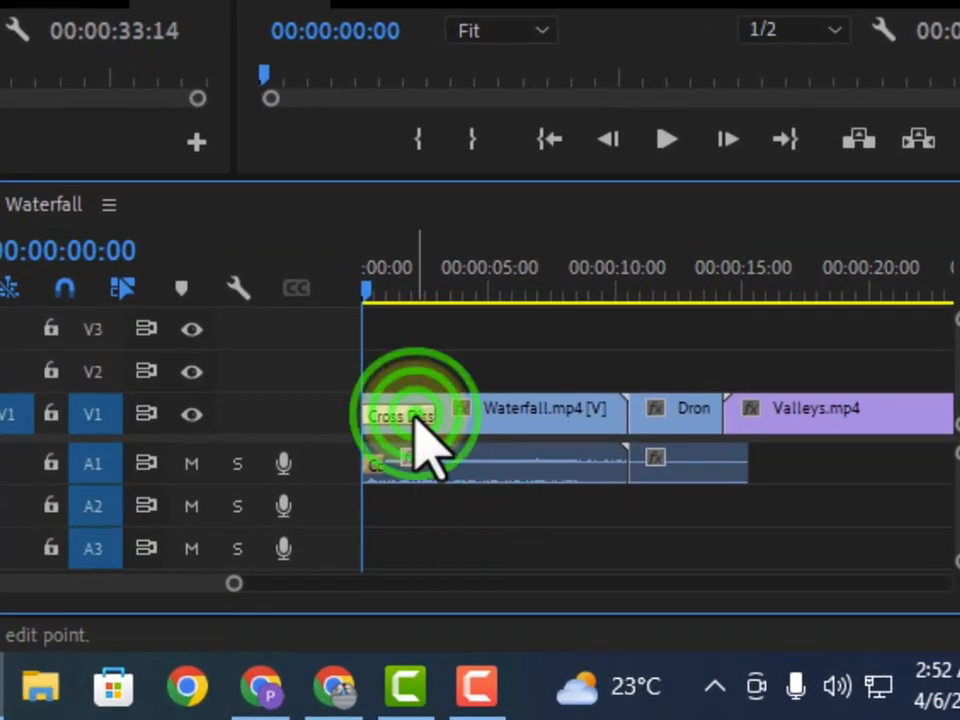
pyautogui.moveTo(234, 583); pyautogui.dragTo(88, 583)
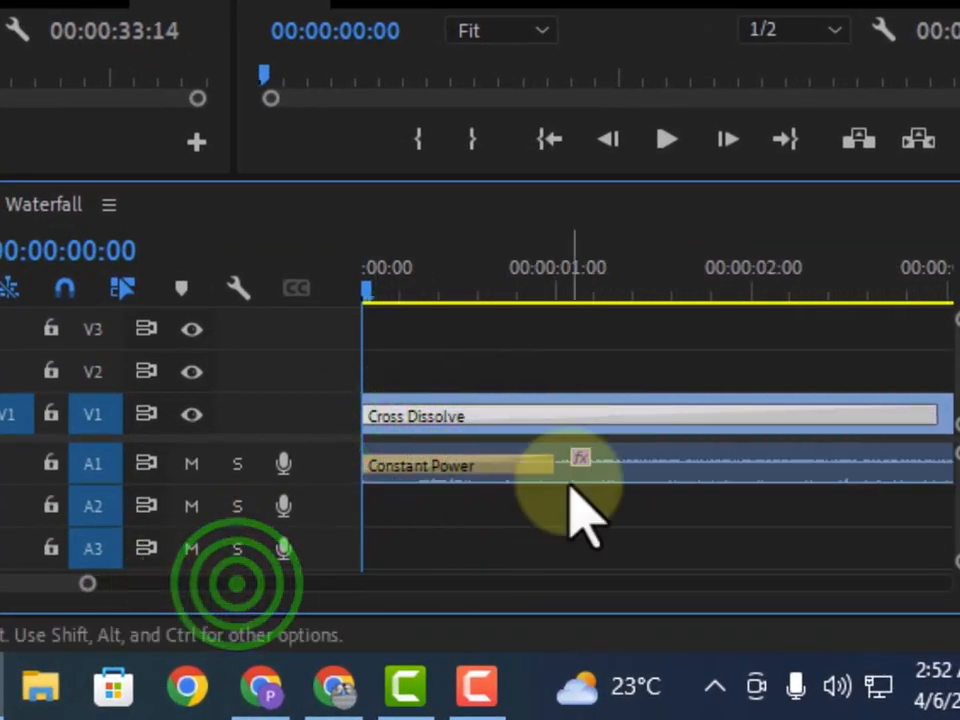
pyautogui.click(466, 412)
pyautogui.press('Delete')
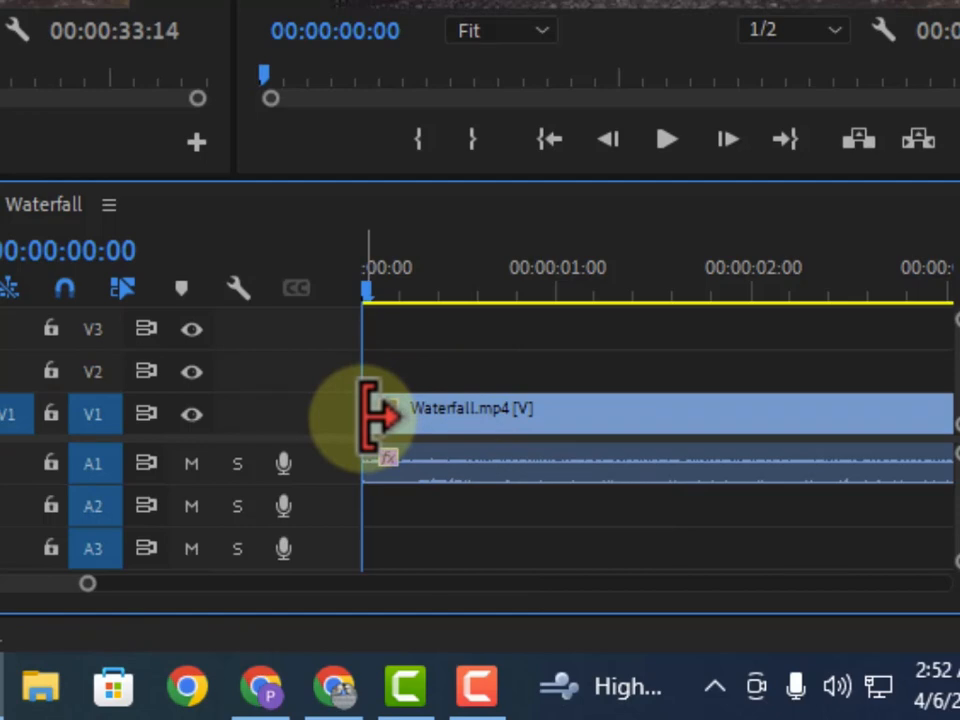
# Step: Apply the default Dip to White transition to the start of the Waterfall clip and play it back
pyautogui.rightClick(375, 412)
pyautogui.click(442, 358)
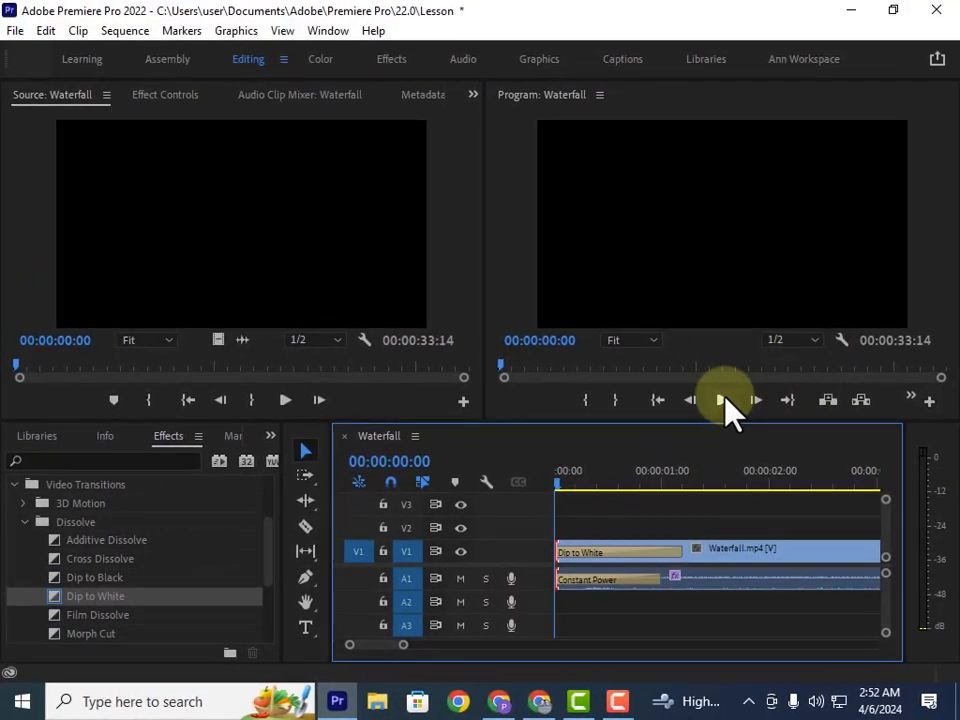
pyautogui.click(724, 399)
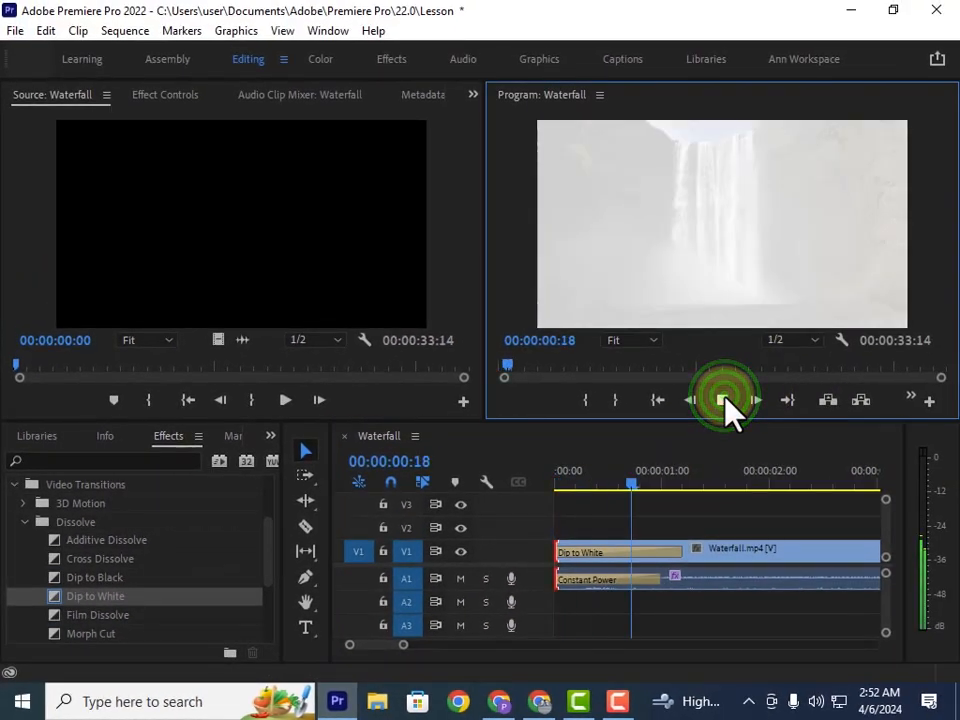
pyautogui.click(722, 400)
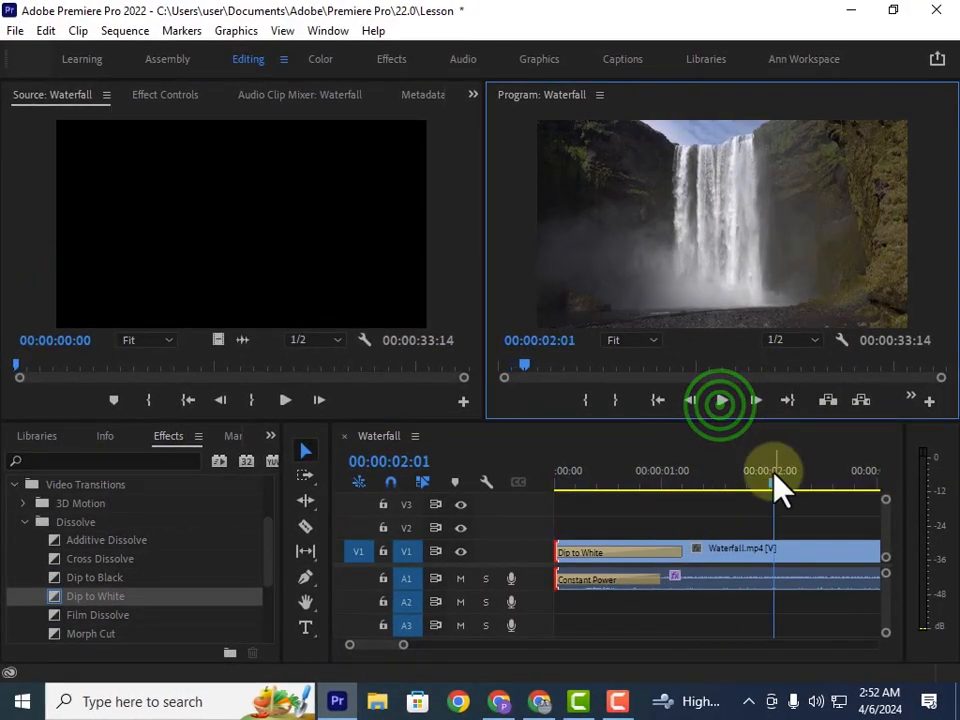
# Step: Return the playhead to 00:00:00:00 and replay the Dip to White transition at the start of the Waterfall clip
pyautogui.moveTo(770, 471); pyautogui.dragTo(550, 475)
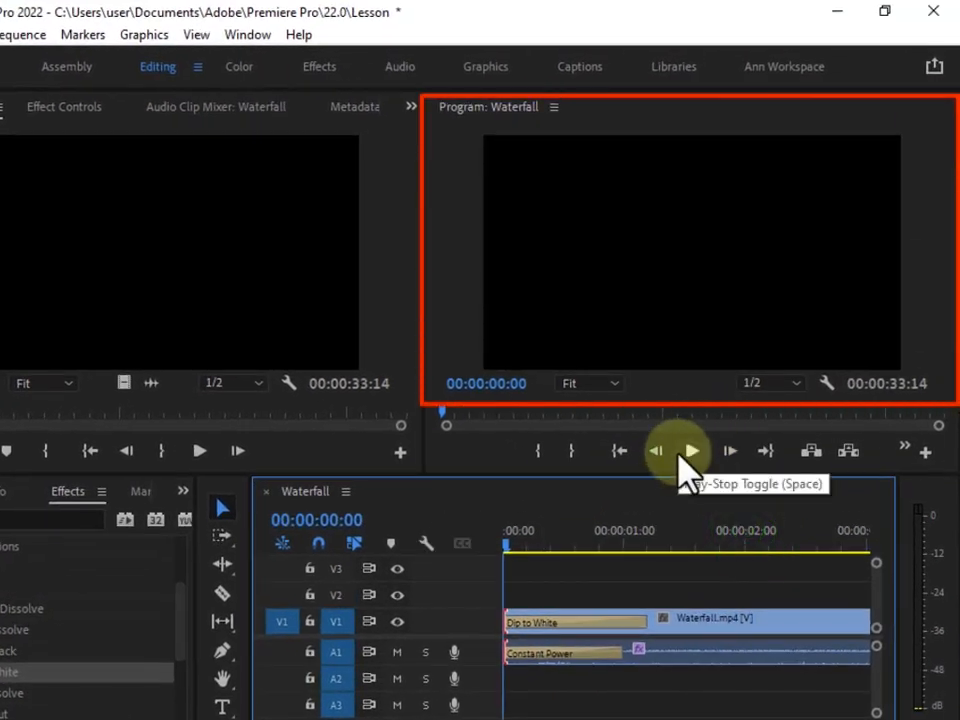
pyautogui.click(689, 458)
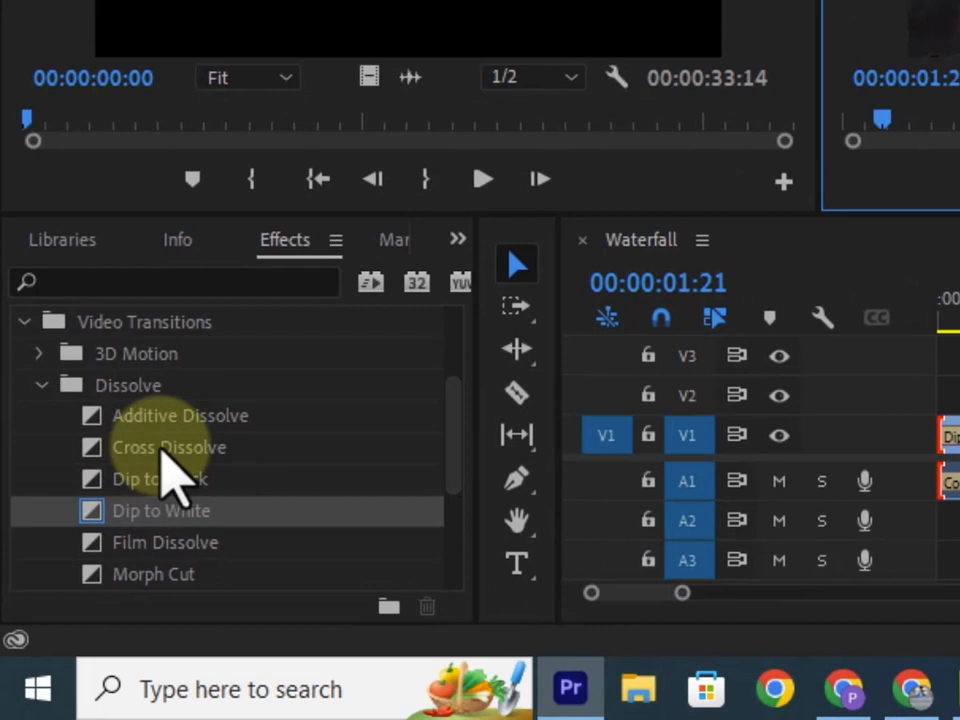
# Step: Set Cross Dissolve as the default video transition
pyautogui.rightClick(162, 450)
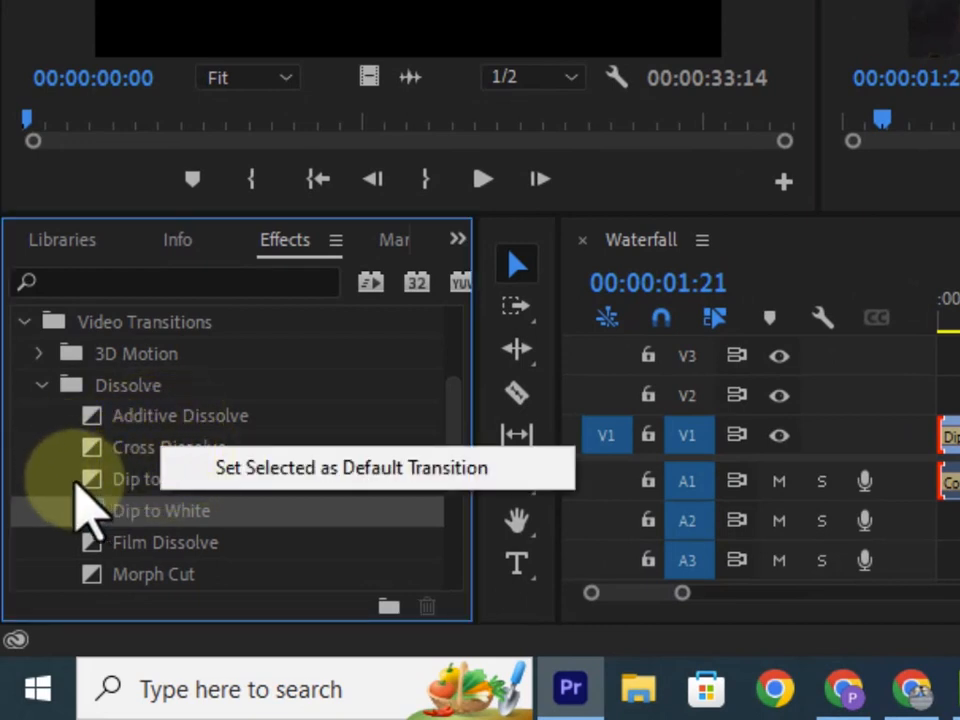
pyautogui.click(715, 208)
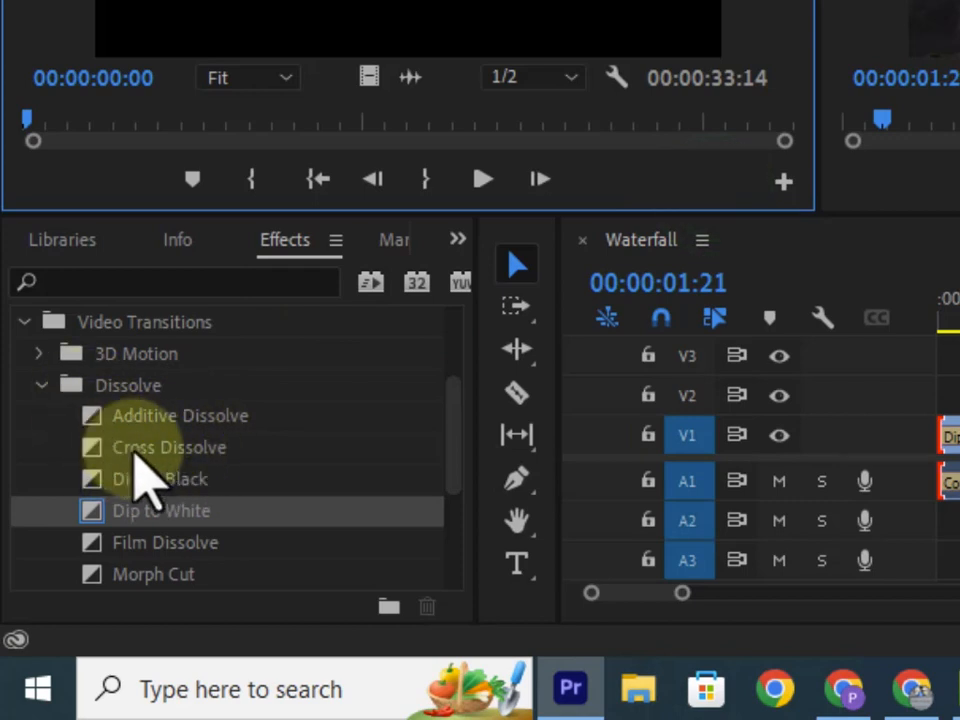
pyautogui.rightClick(137, 458)
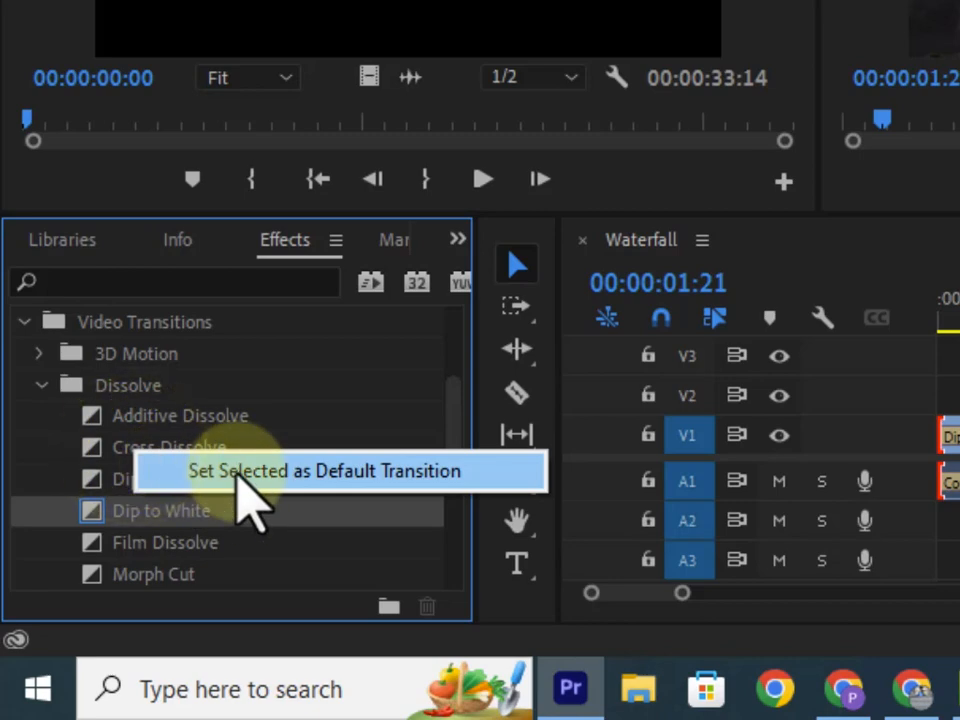
pyautogui.click(396, 487)
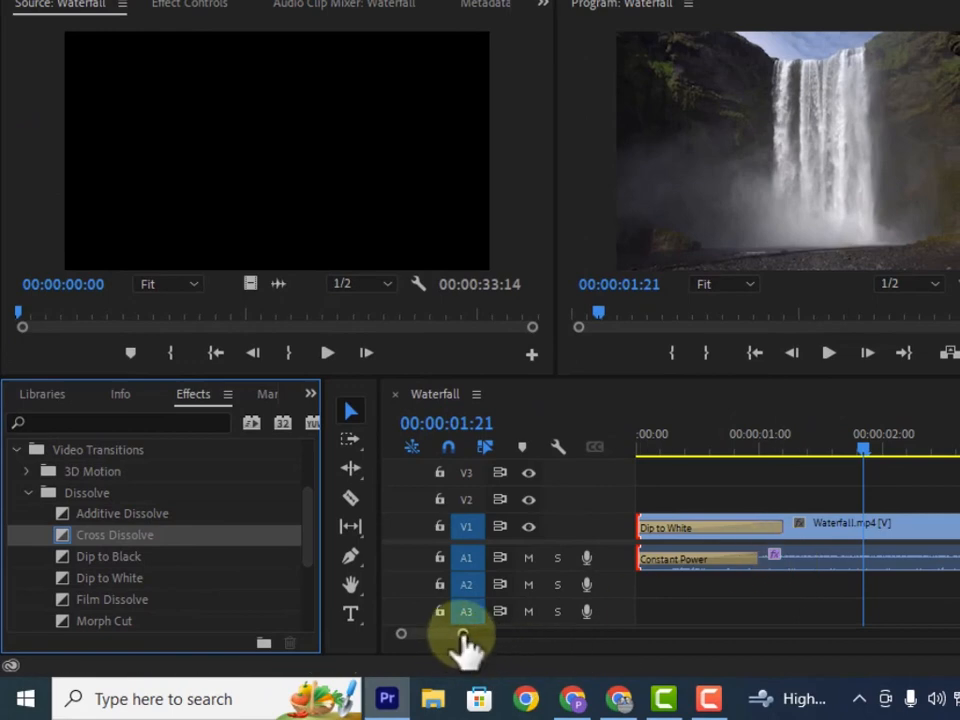
# Step: Delete the Dip to White and Constant Power transitions from the start of the Waterfall clip
pyautogui.moveTo(463, 636); pyautogui.dragTo(525, 636)
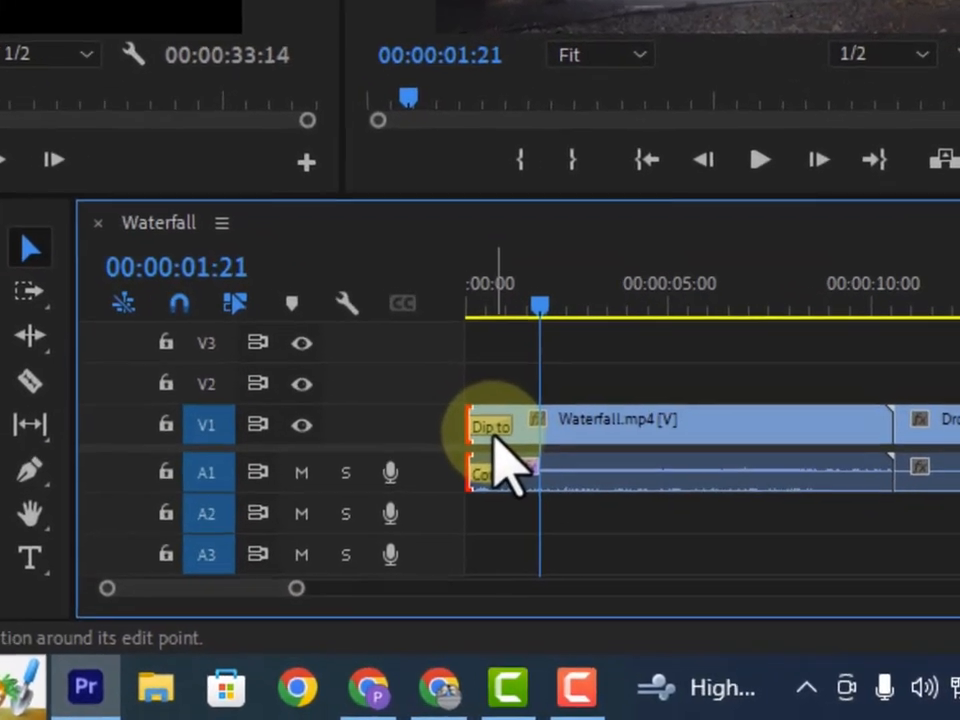
pyautogui.click(651, 527)
pyautogui.press('Delete')
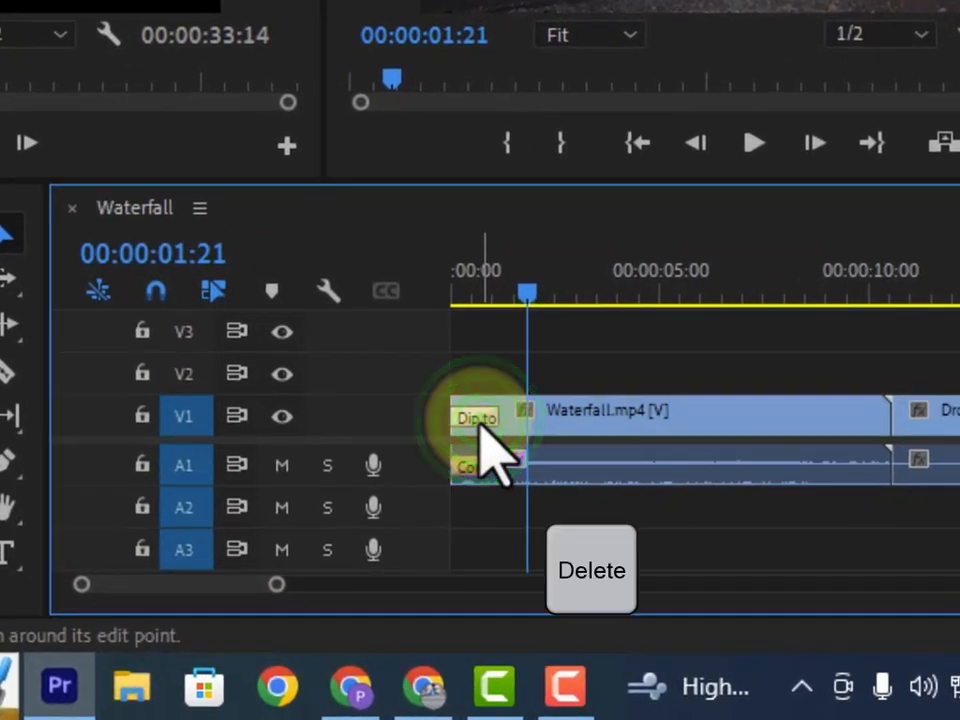
pyautogui.press('Delete')
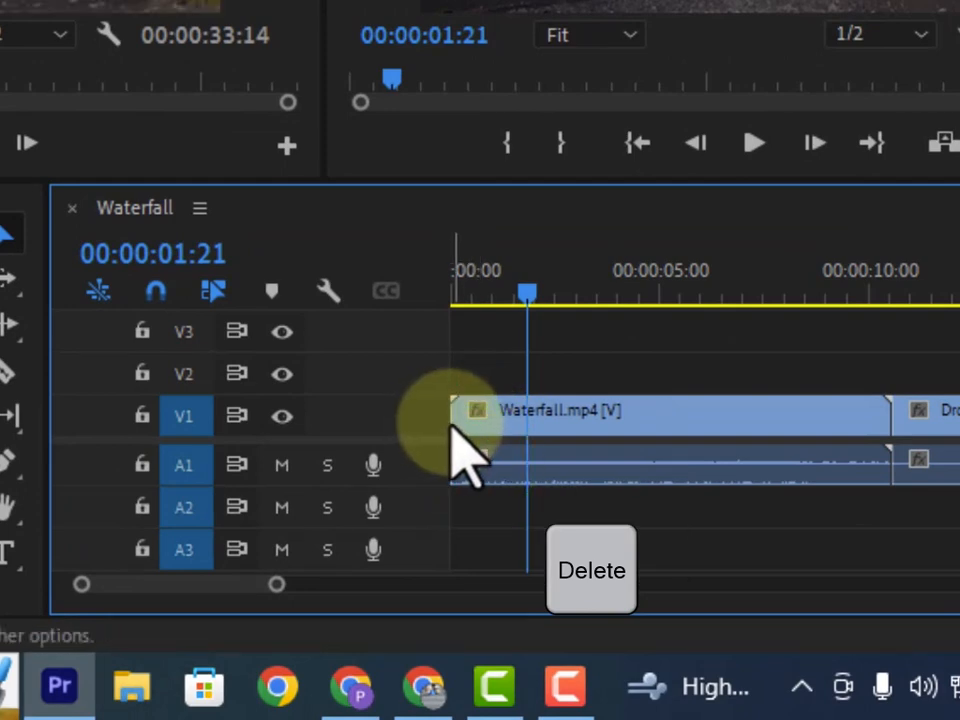
# Step: Apply the default Cross Dissolve transition to the start of the Waterfall clip
pyautogui.click(454, 421)
pyautogui.rightClick(454, 421)
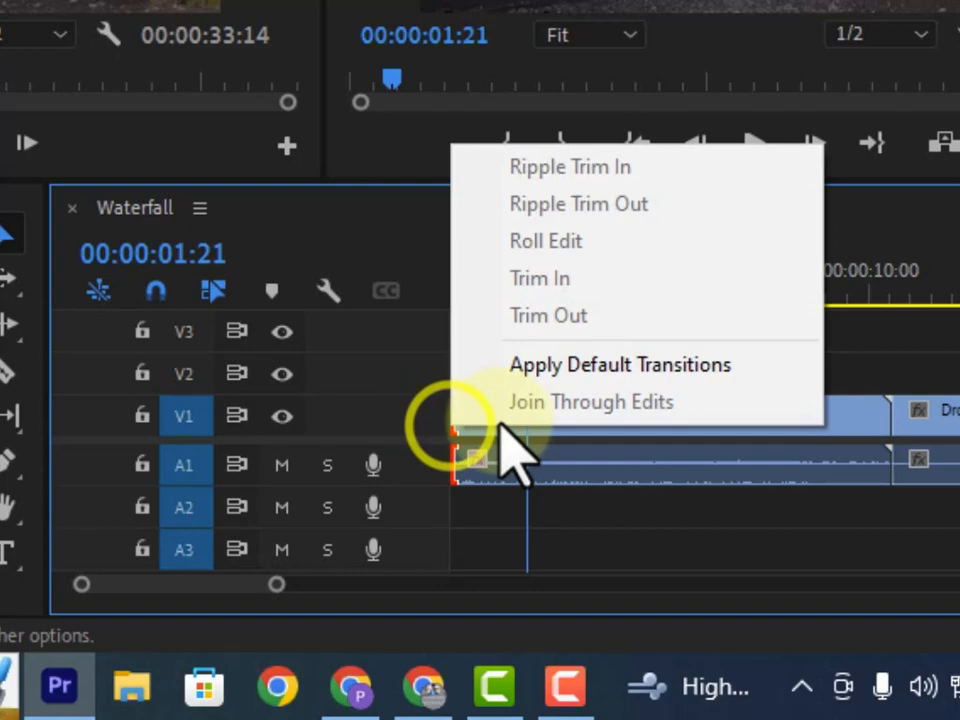
pyautogui.click(605, 366)
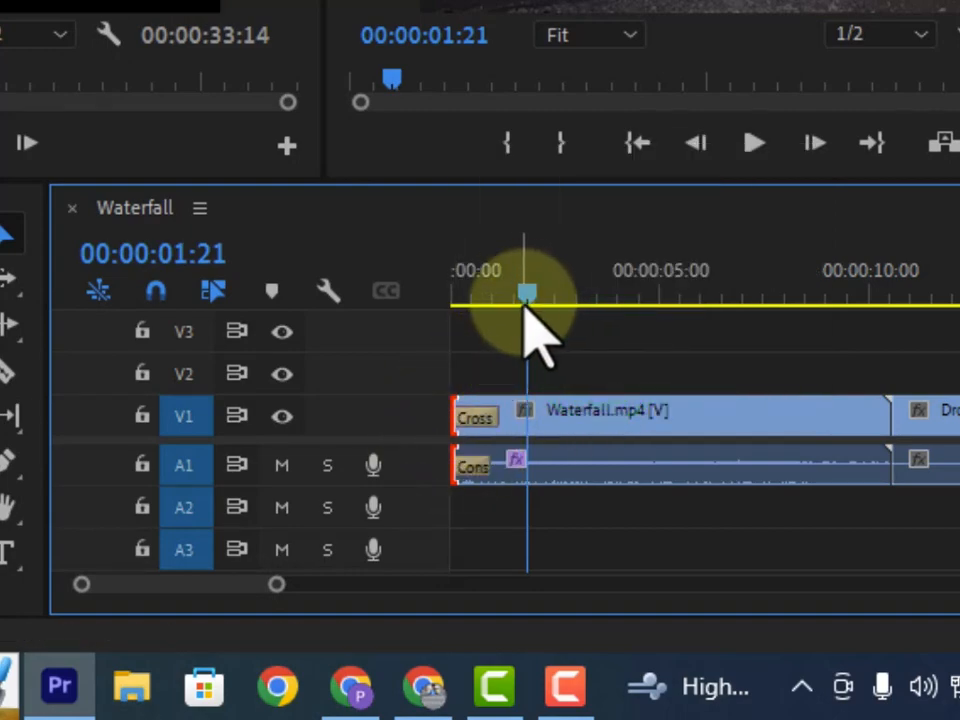
# Step: Play the sequence from 00:00:00:00 to preview the Cross Dissolve on the Waterfall clip
pyautogui.moveTo(524, 302); pyautogui.dragTo(453, 300)
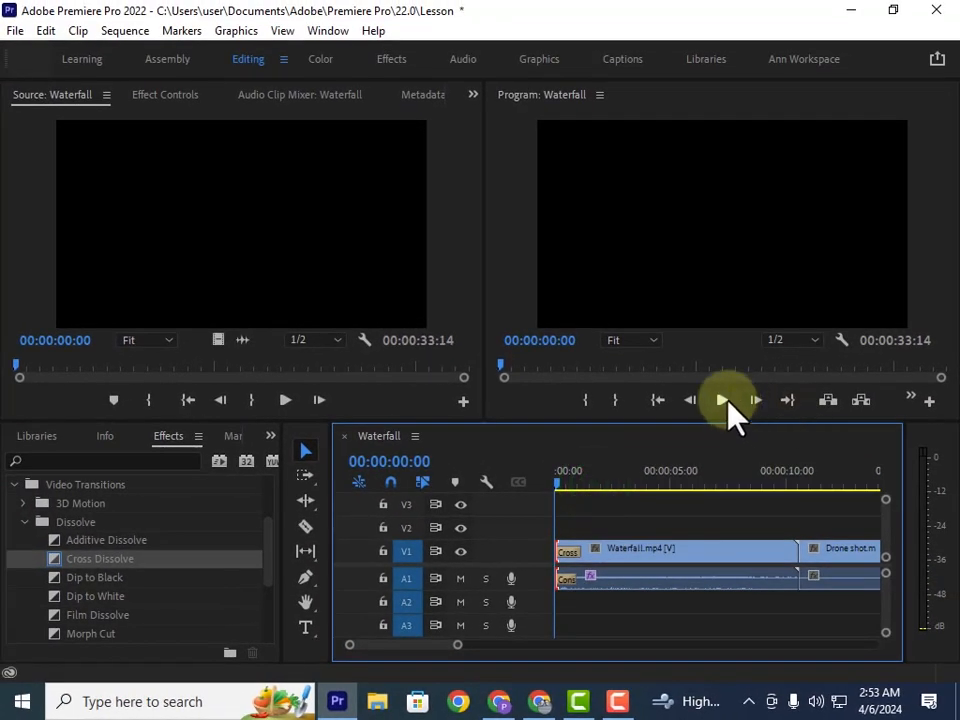
pyautogui.click(724, 401)
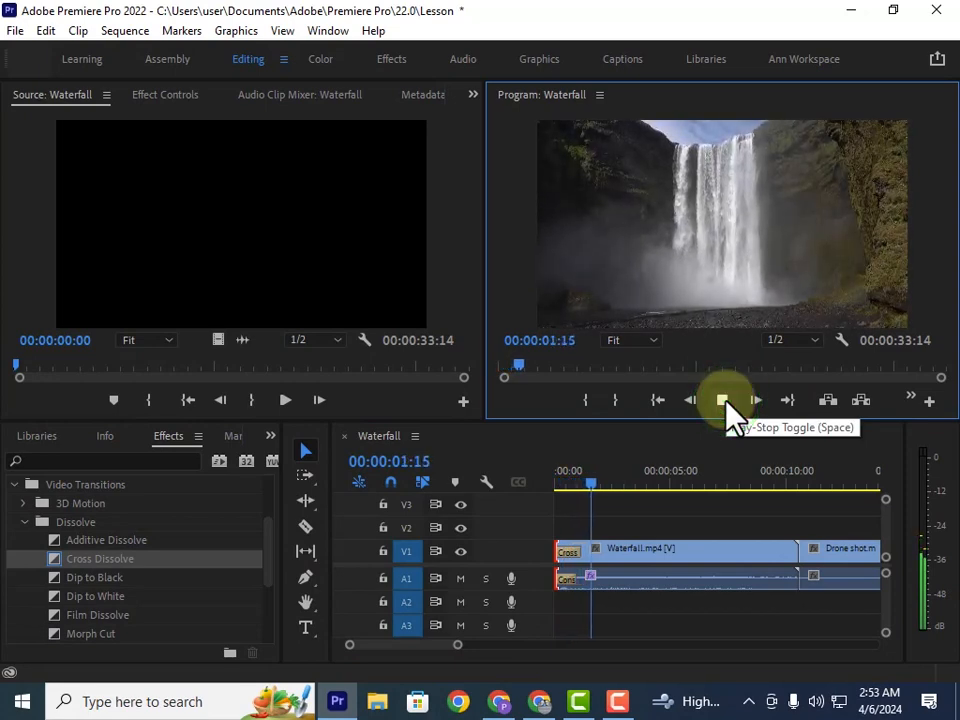
pyautogui.click(726, 402)
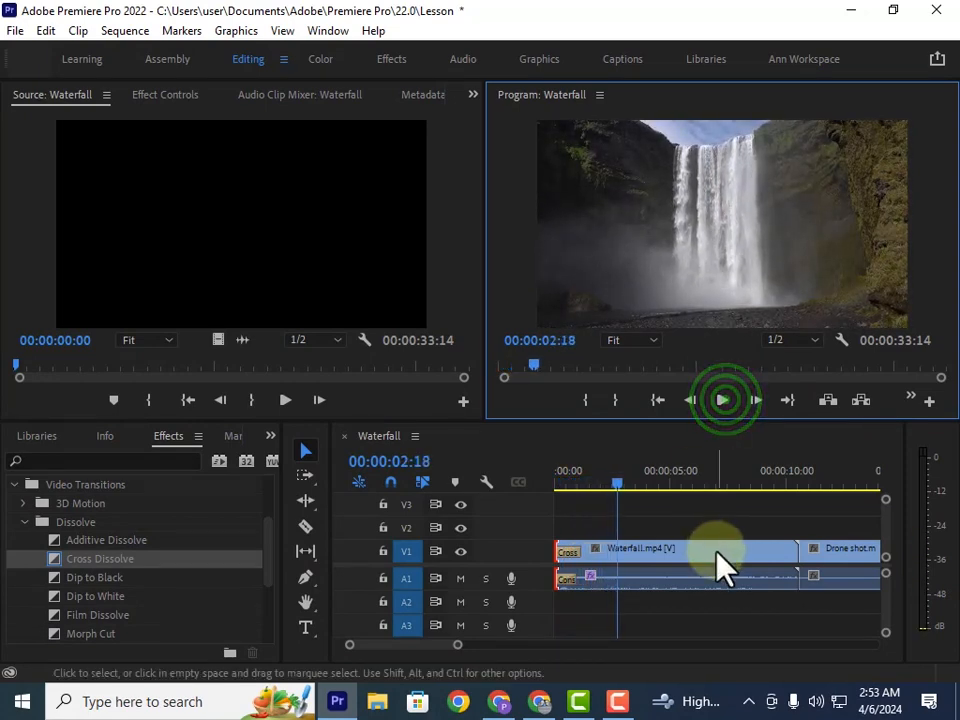
# Step: Apply the Band Slide transition from the Slide category to the end of the Waterfall clip, at its cut with the Drone shot clip
pyautogui.moveTo(457, 645); pyautogui.dragTo(508, 646)
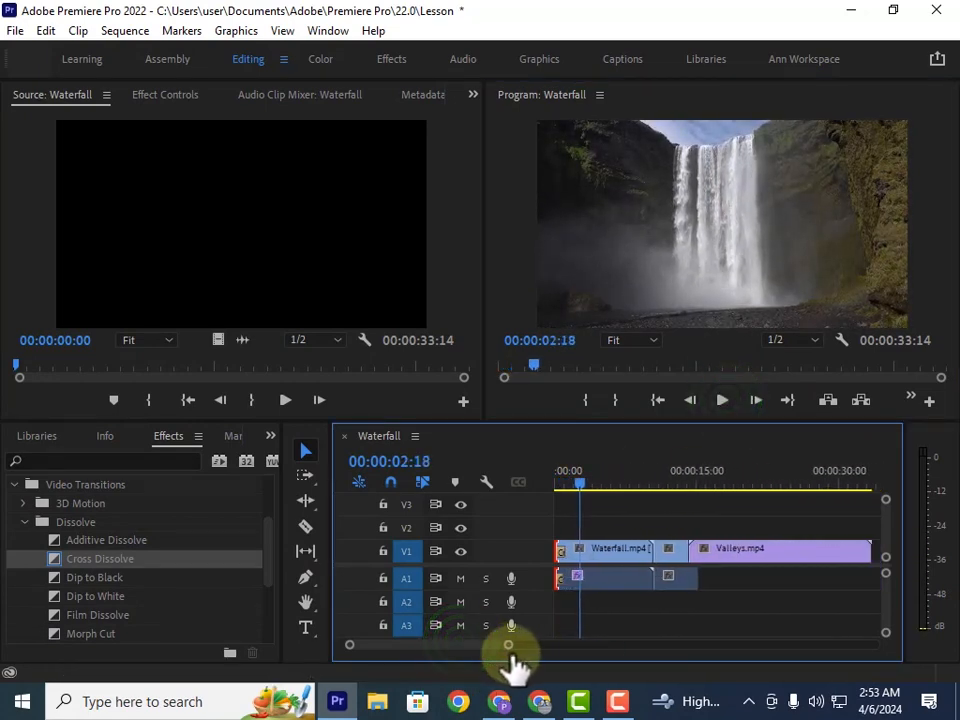
pyautogui.click(559, 484)
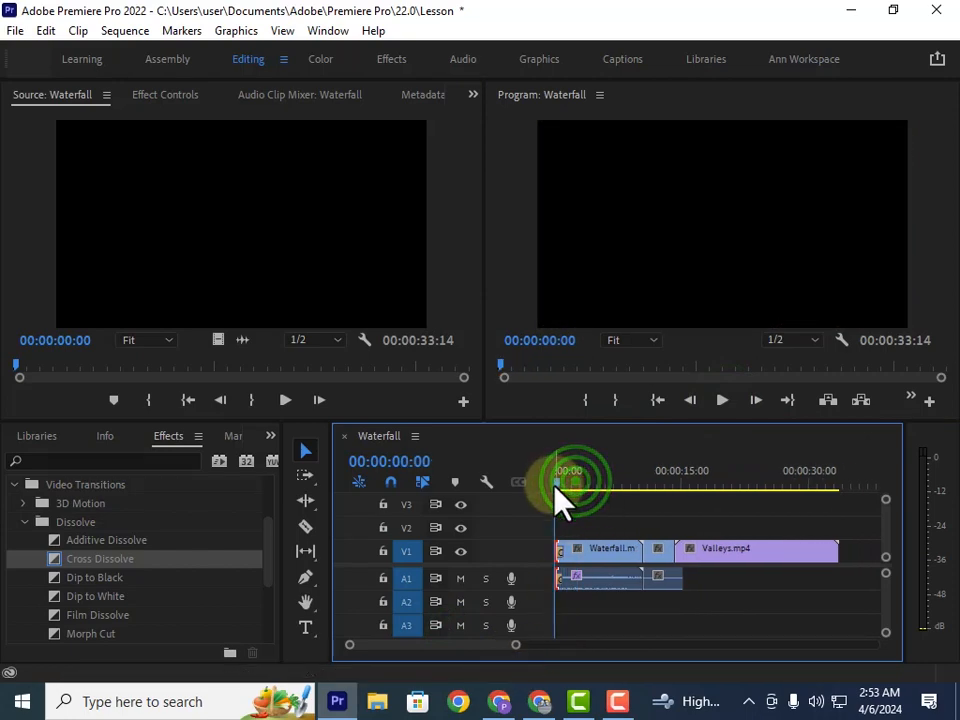
pyautogui.click(575, 484)
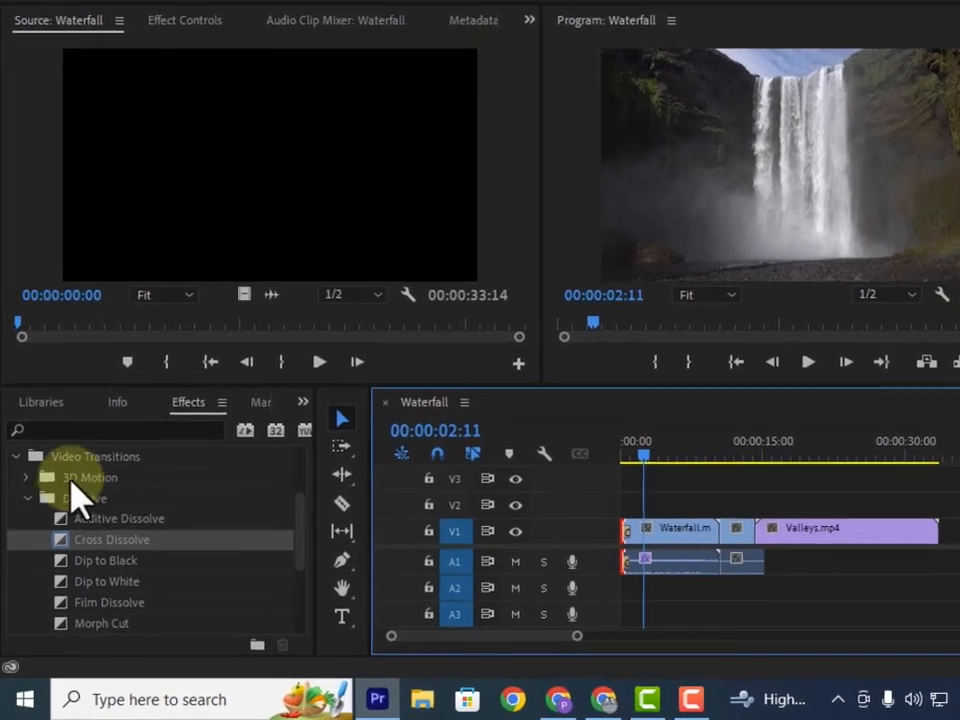
pyautogui.scroll(-2, 96, 558)
pyautogui.scroll(-3, 112, 535)
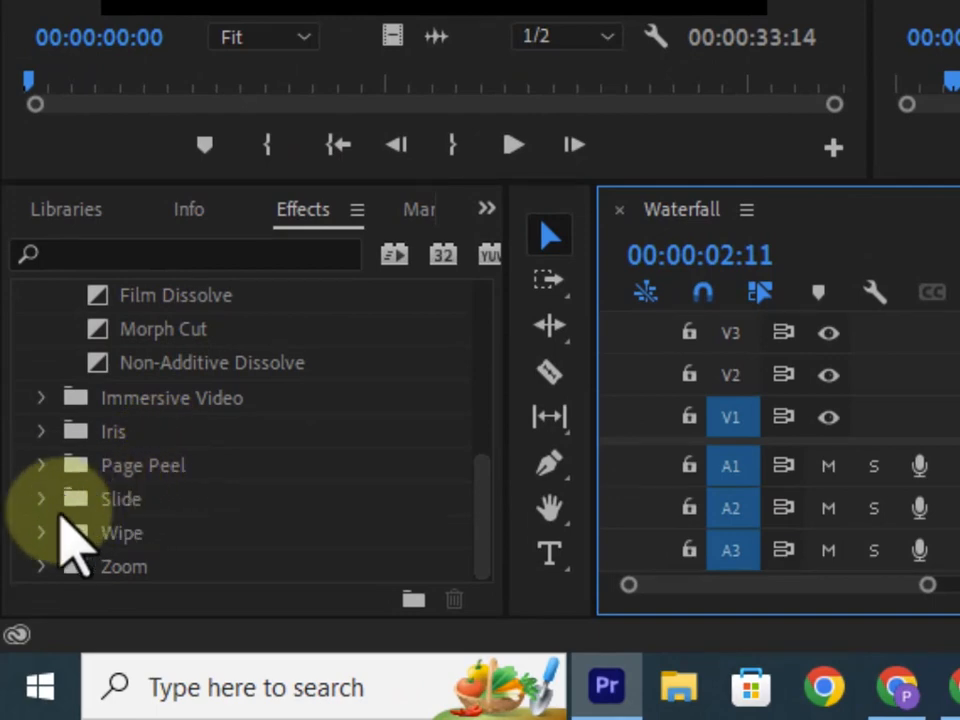
pyautogui.click(41, 500)
pyautogui.scroll(-5, 221, 500)
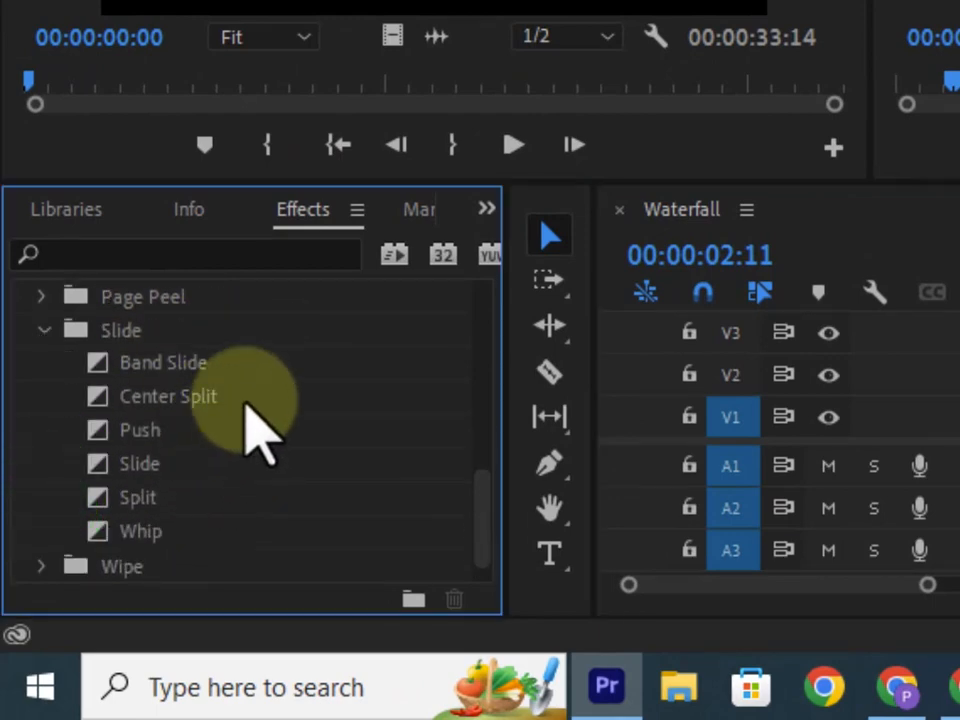
pyautogui.click(144, 364)
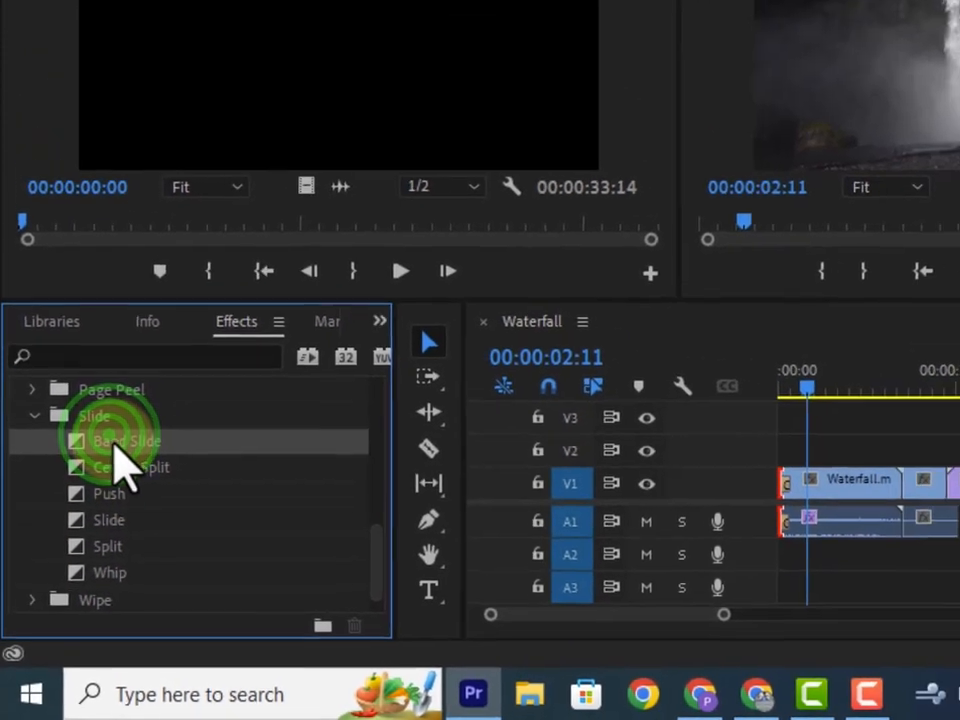
pyautogui.moveTo(137, 376); pyautogui.dragTo(158, 392)
pyautogui.moveTo(117, 503); pyautogui.dragTo(766, 530)
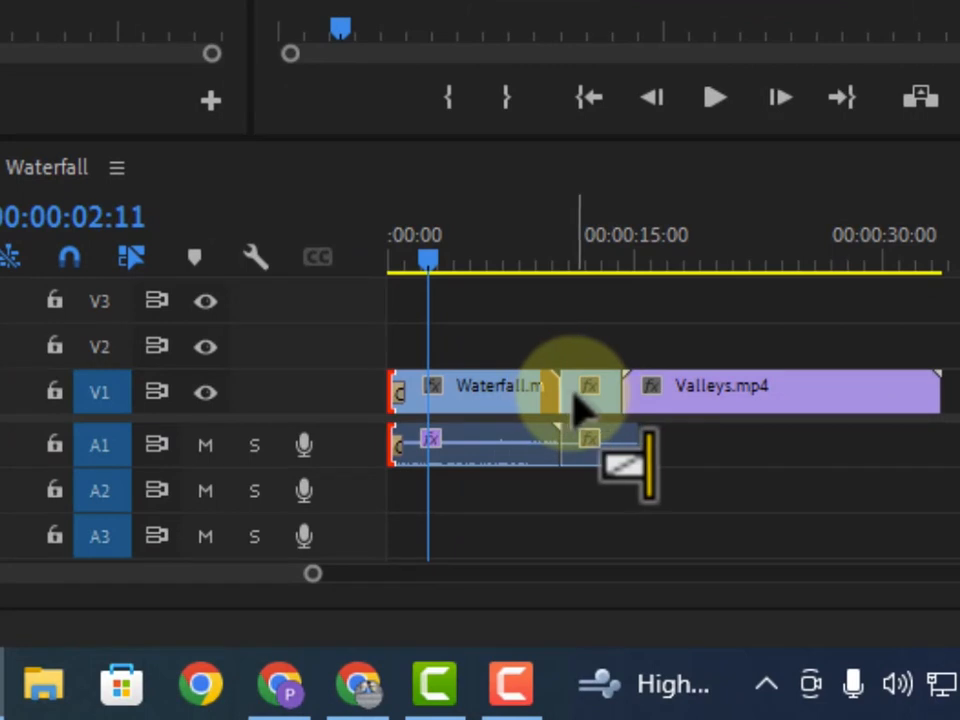
pyautogui.moveTo(578, 407)
pyautogui.mouseDown()
pyautogui.moveTo(585, 413)
pyautogui.moveTo(550, 374)
pyautogui.moveTo(553, 389)
pyautogui.mouseUp()
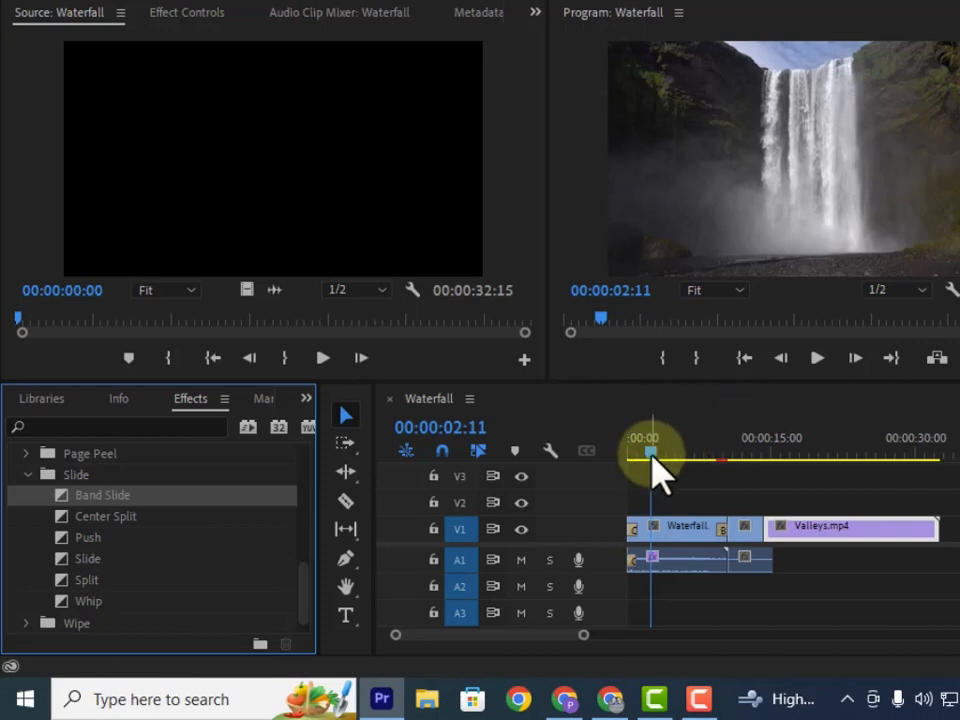
# Step: Move the playhead to just before the Band Slide transition and play through it to preview the effect
pyautogui.moveTo(652, 453); pyautogui.dragTo(704, 478)
pyautogui.click(817, 357)
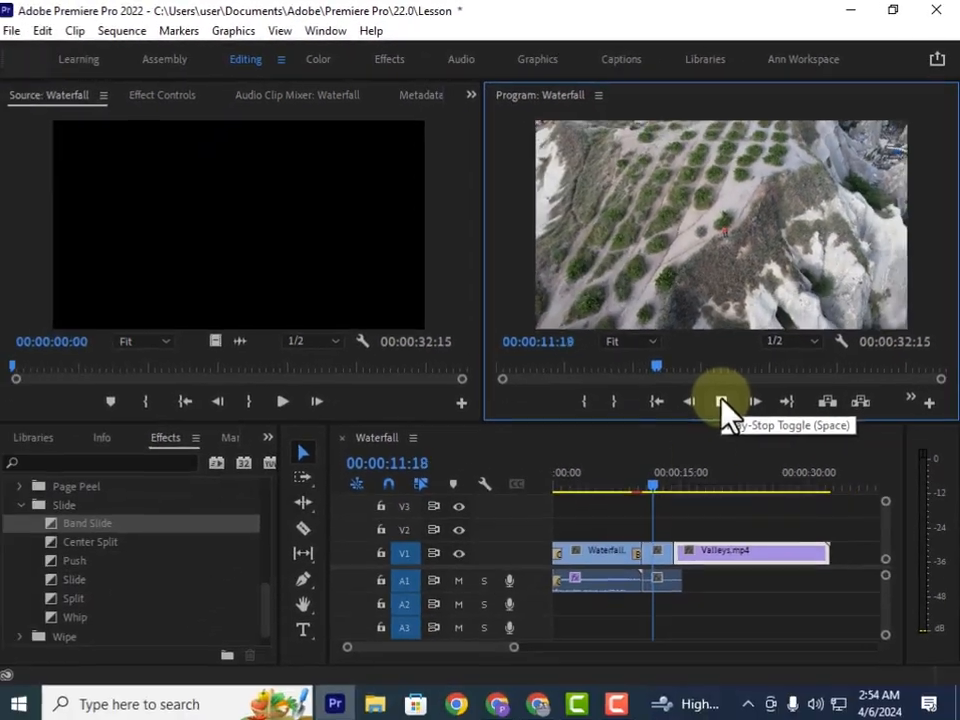
pyautogui.click(722, 400)
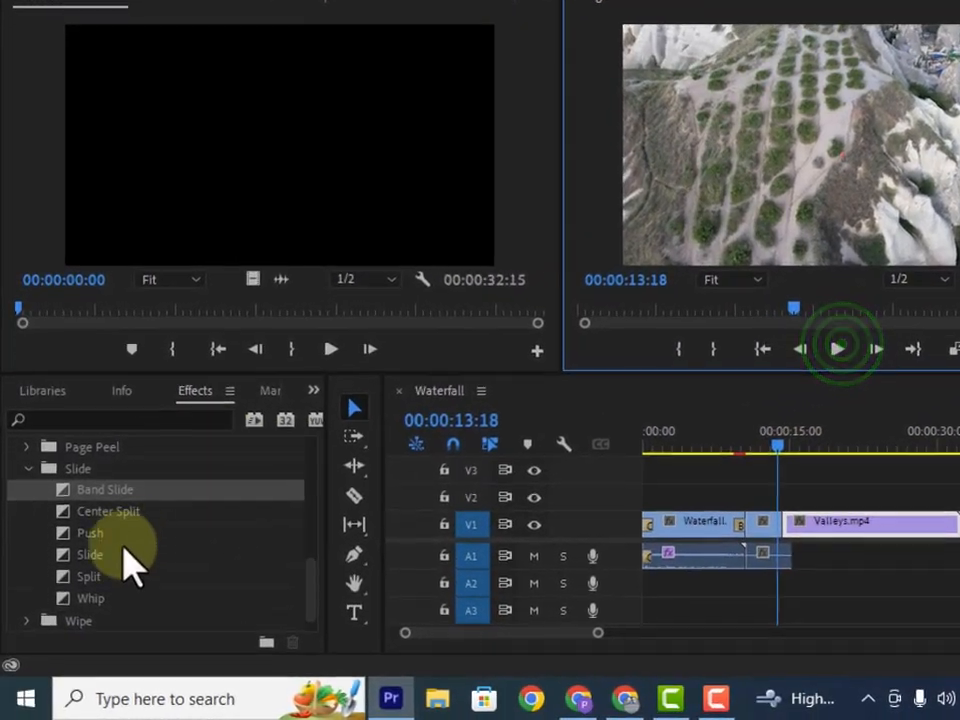
# Step: Apply the Checker Wipe transition from the Wipe category to the start of the Valleys clip
pyautogui.scroll(-1, 122, 580)
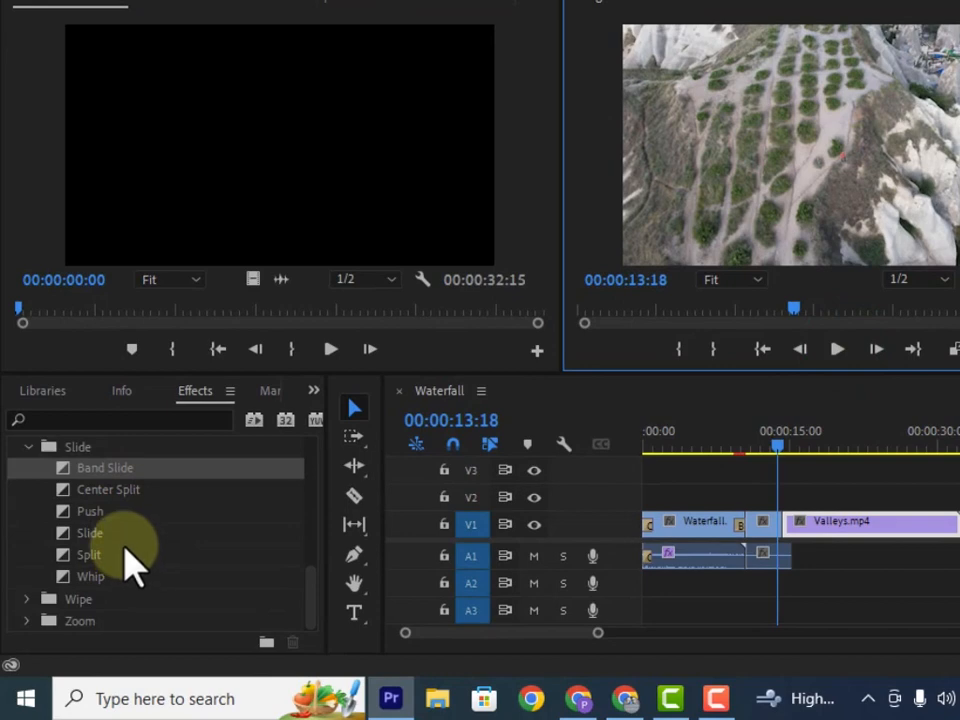
pyautogui.scroll(-4, 40, 605)
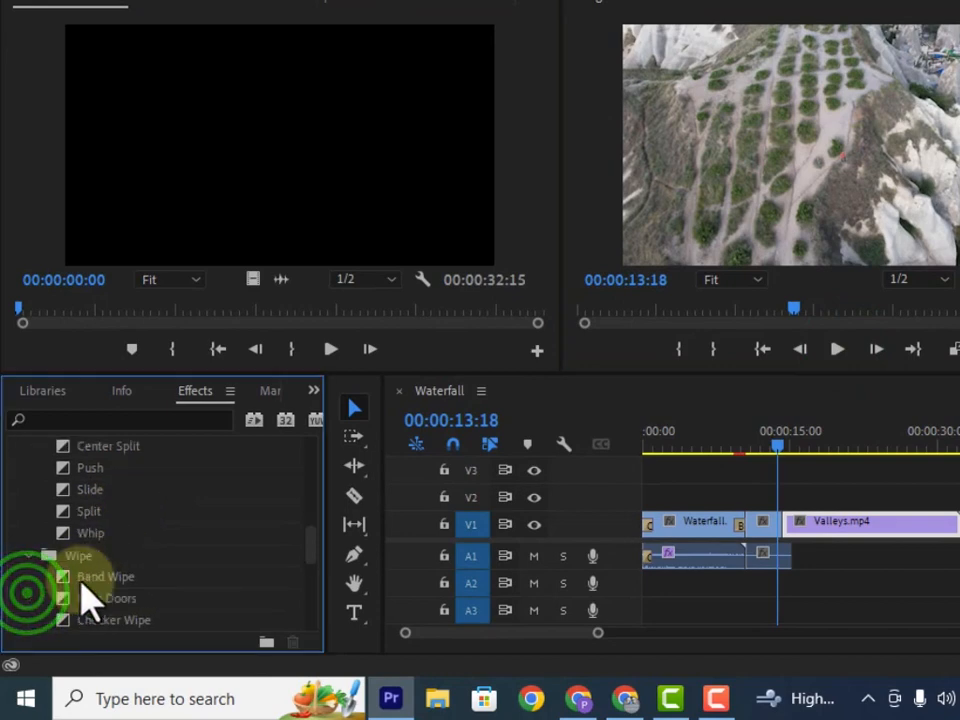
pyautogui.click(117, 531)
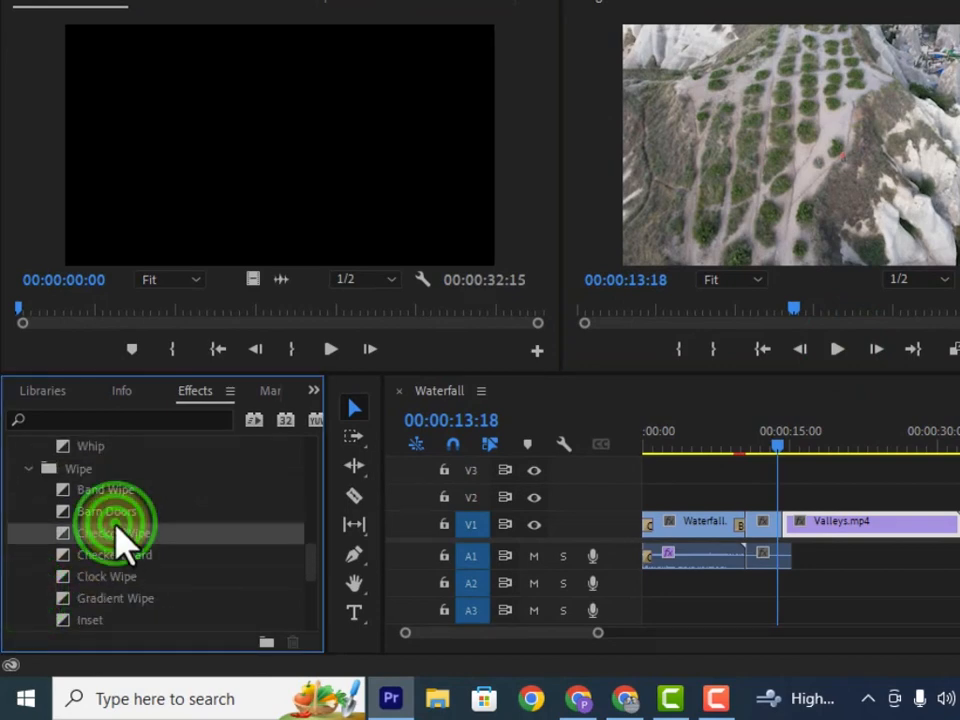
pyautogui.moveTo(113, 537); pyautogui.dragTo(775, 558)
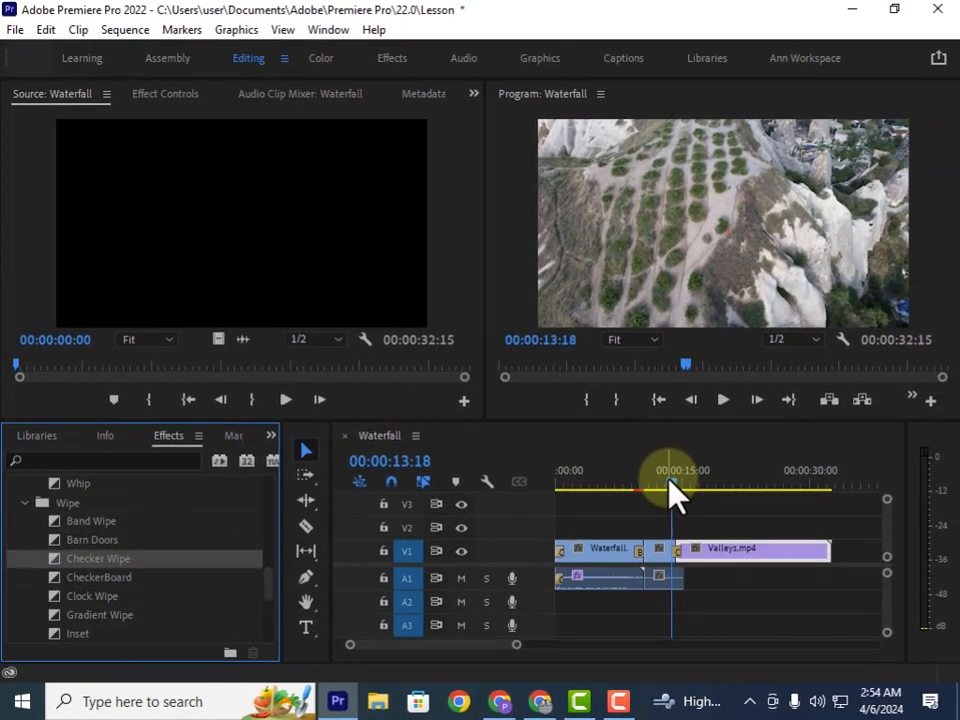
# Step: Preview the Checker Wipe transition and play the sequence from 00:00:00:00 through all of its transitions
pyautogui.click(766, 442)
pyautogui.click(723, 401)
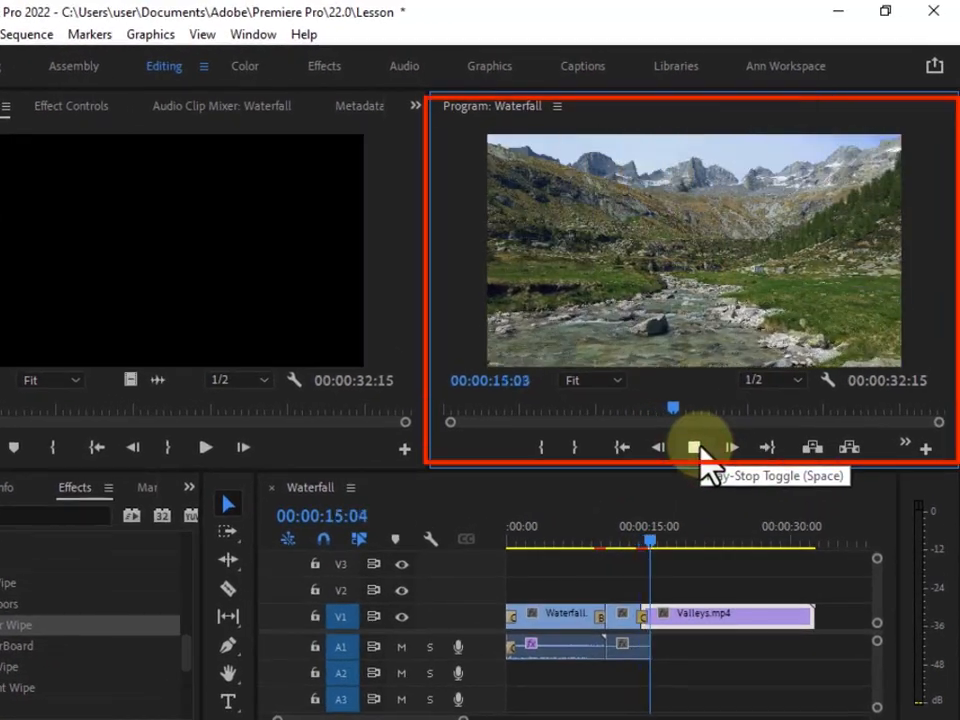
pyautogui.moveTo(645, 550); pyautogui.dragTo(490, 555)
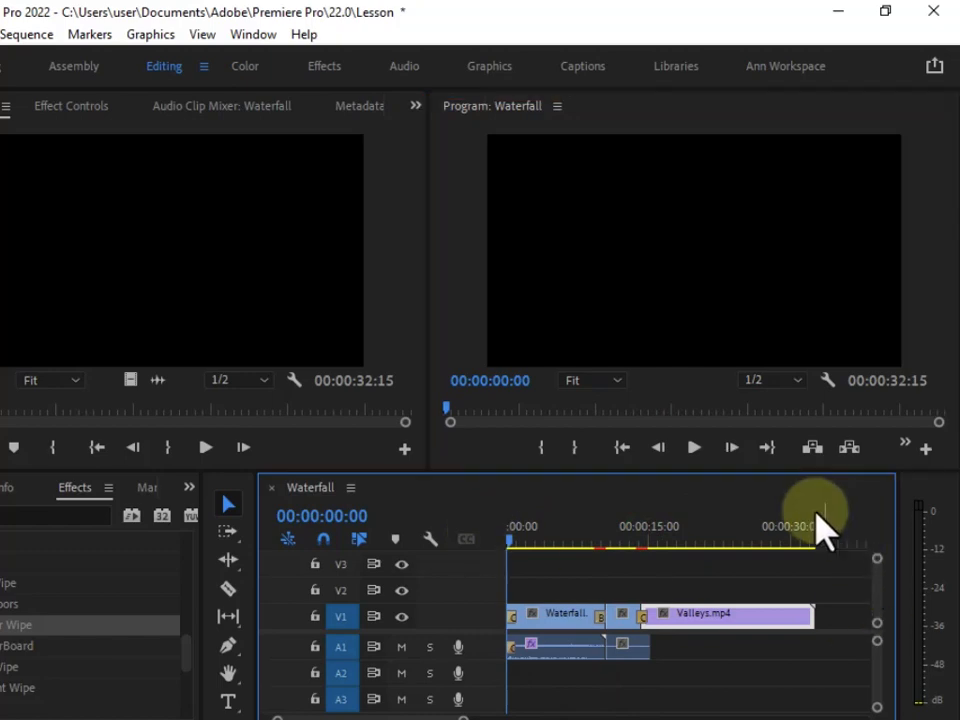
pyautogui.click(697, 449)
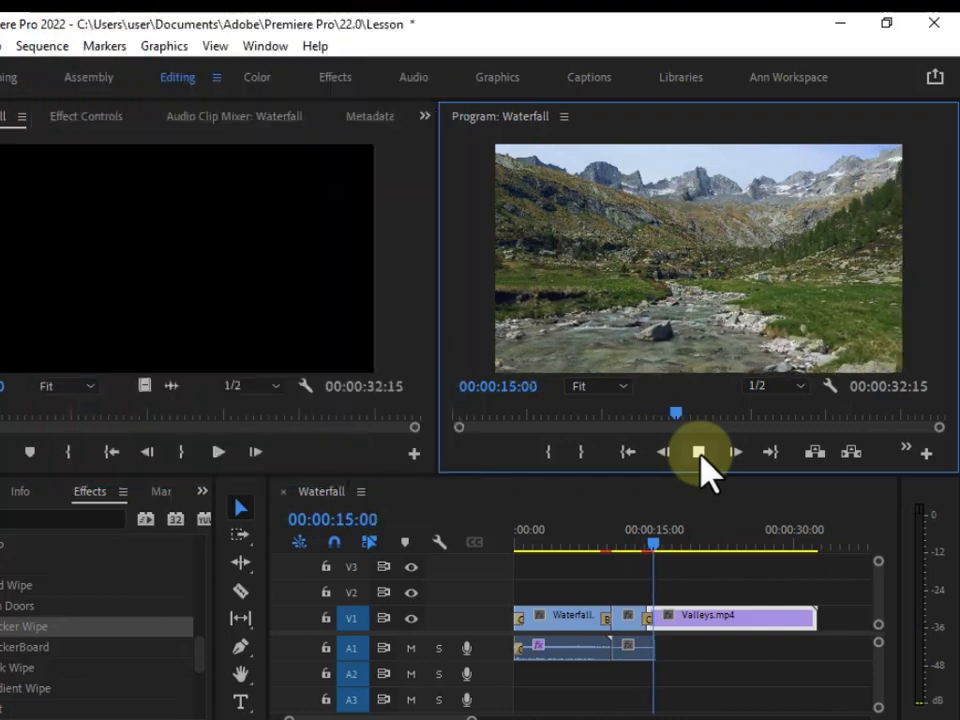
pyautogui.click(700, 455)
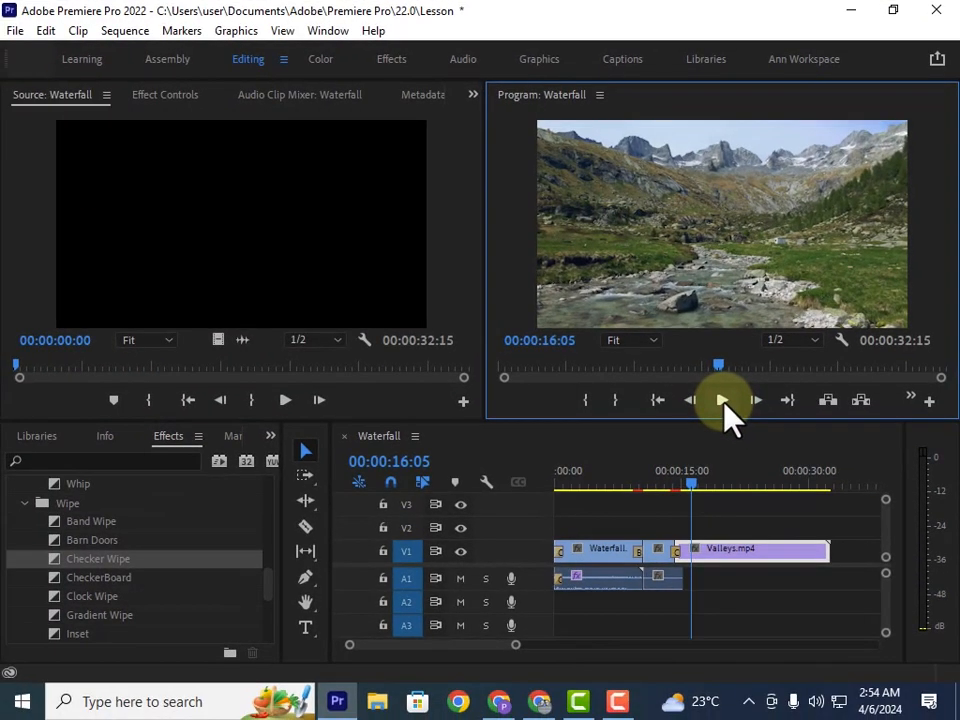
pyautogui.scroll(3, 170, 585)
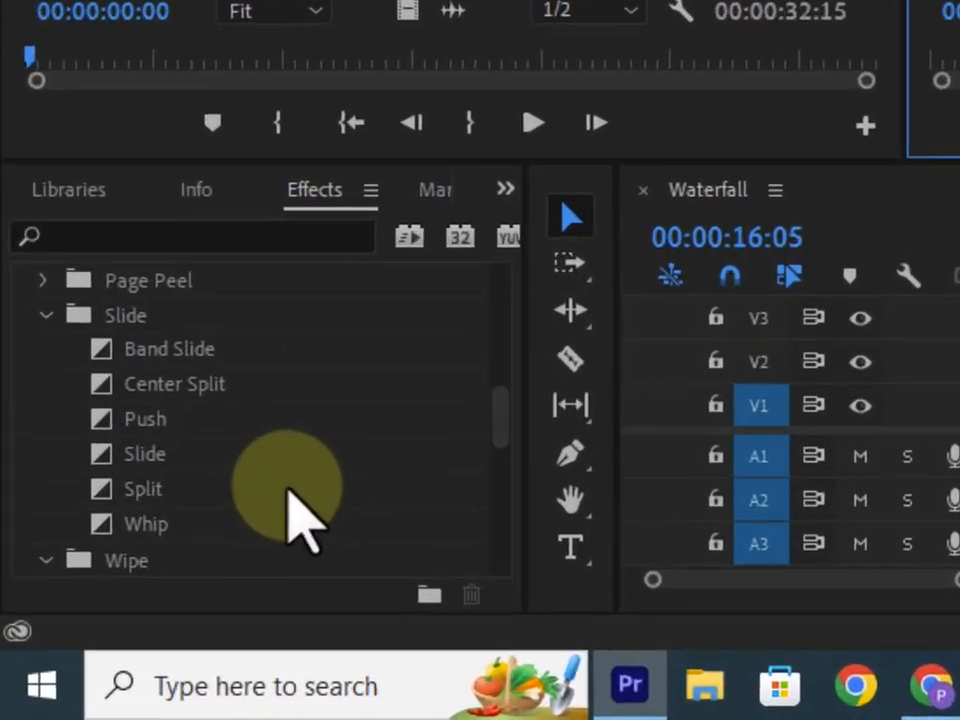
pyautogui.scroll(3, 300, 515)
pyautogui.scroll(3, 271, 512)
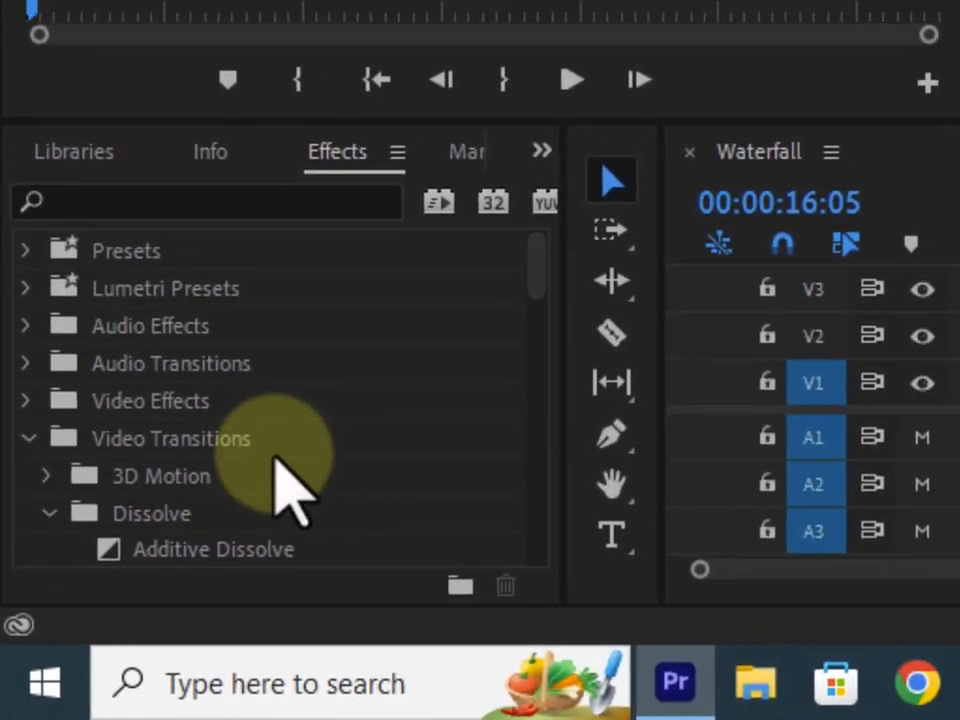
pyautogui.scroll(-5, 283, 490)
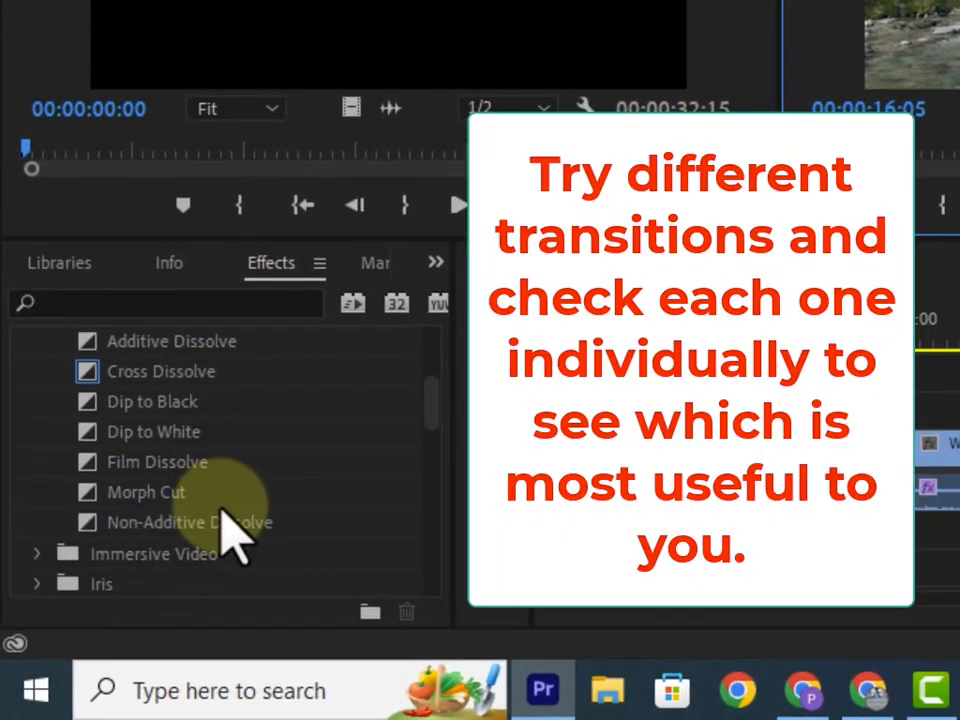
pyautogui.scroll(-1, 232, 540)
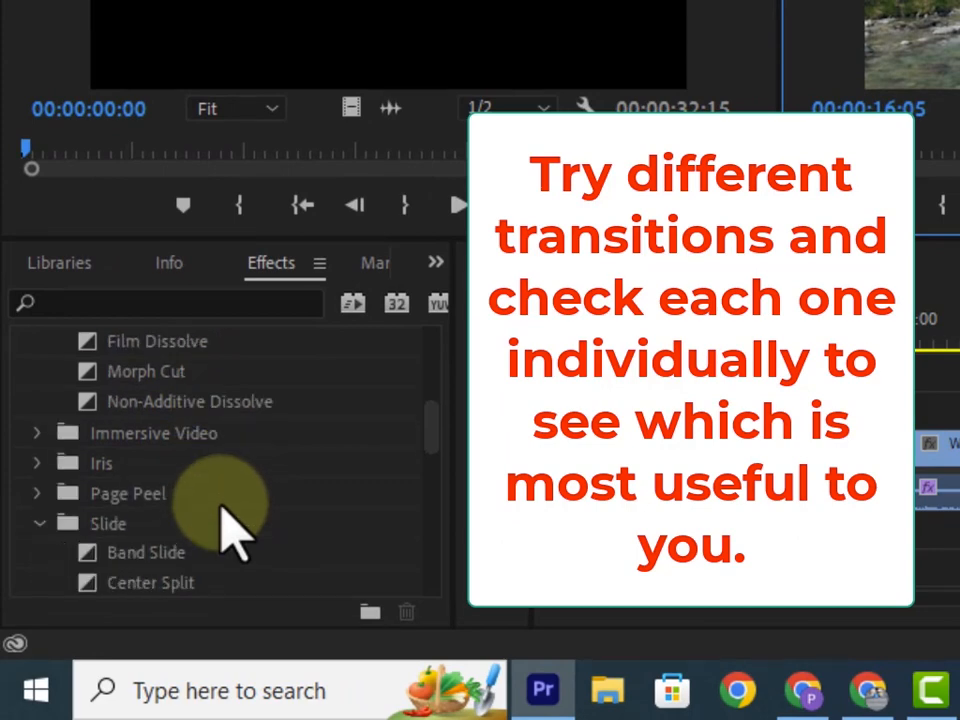